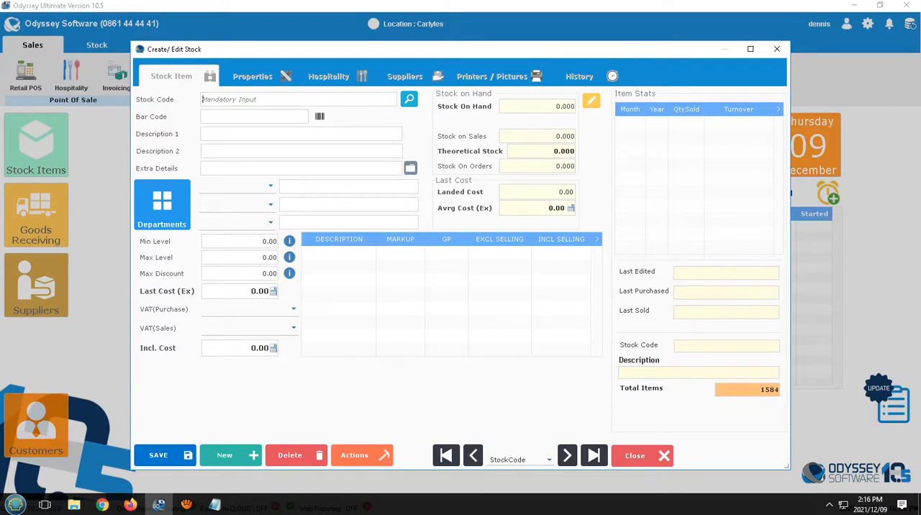
Step: Review the stock items in the BAR SNAKS department and choose that department for a new stock item
left_click(162, 205)
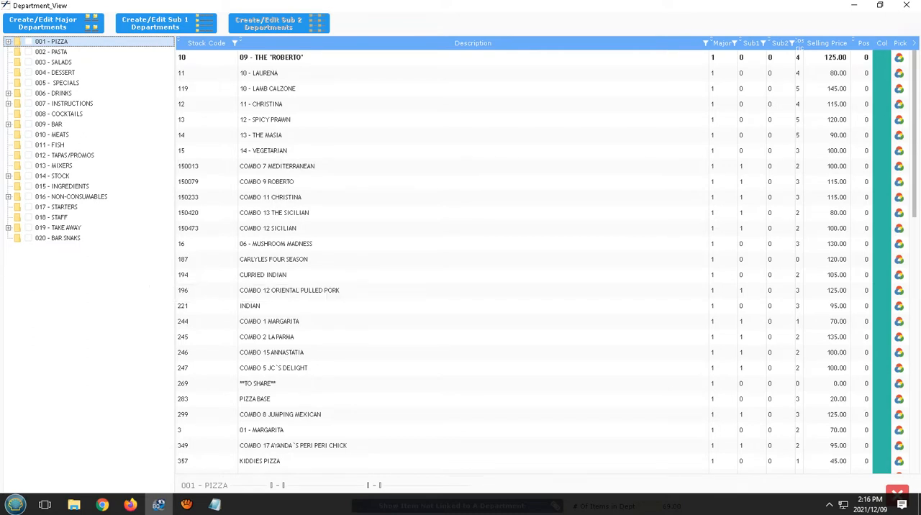
left_click(57, 238)
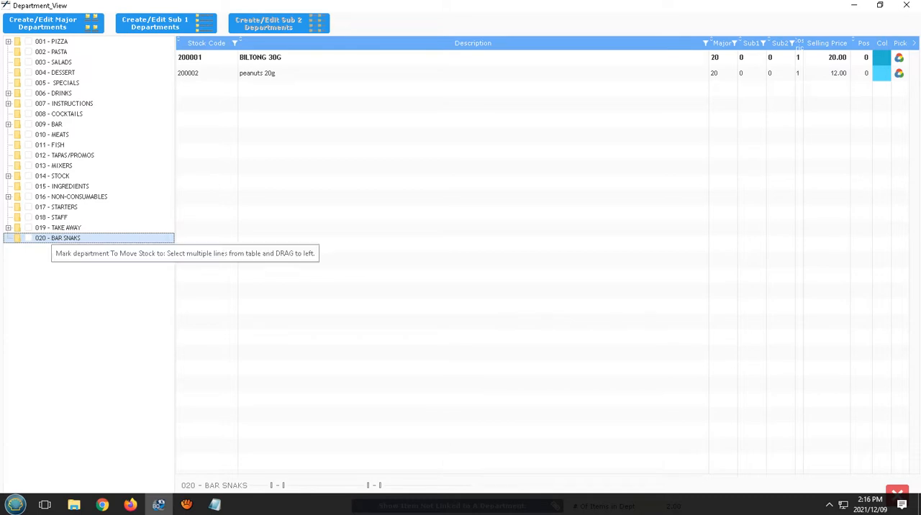
double_click(58, 238)
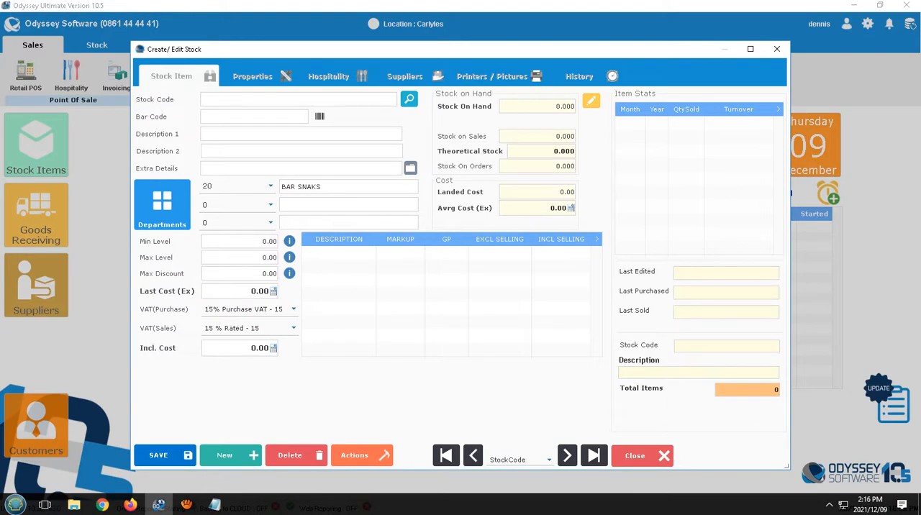
Step: Create a stock item with code 200003 and description DROEWORS 50G, assigned to department 20, BAR SNAKS
type("200003")
key("Return")
type("DROEWORS 50G")
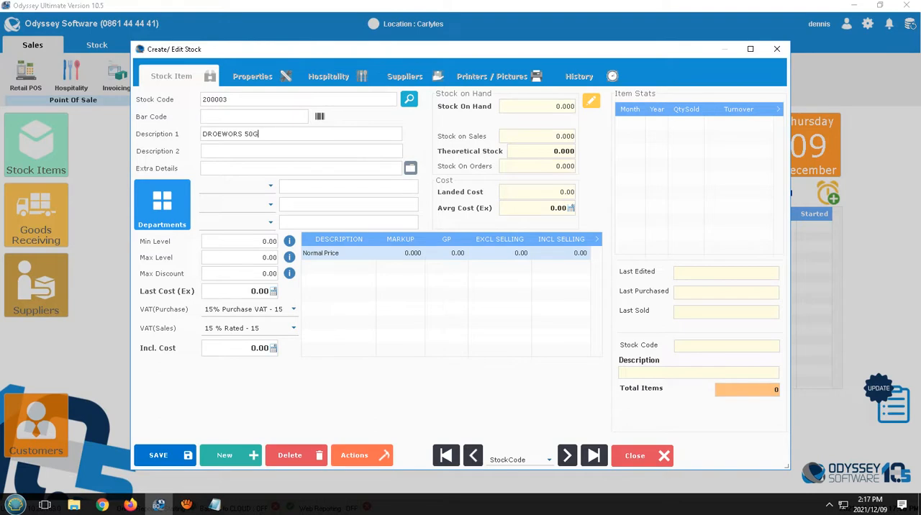
left_click(271, 187)
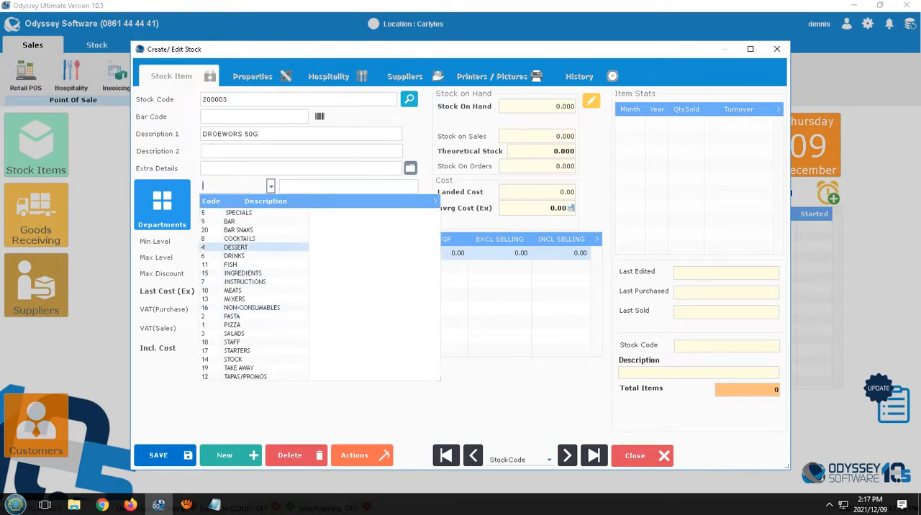
left_click(237, 230)
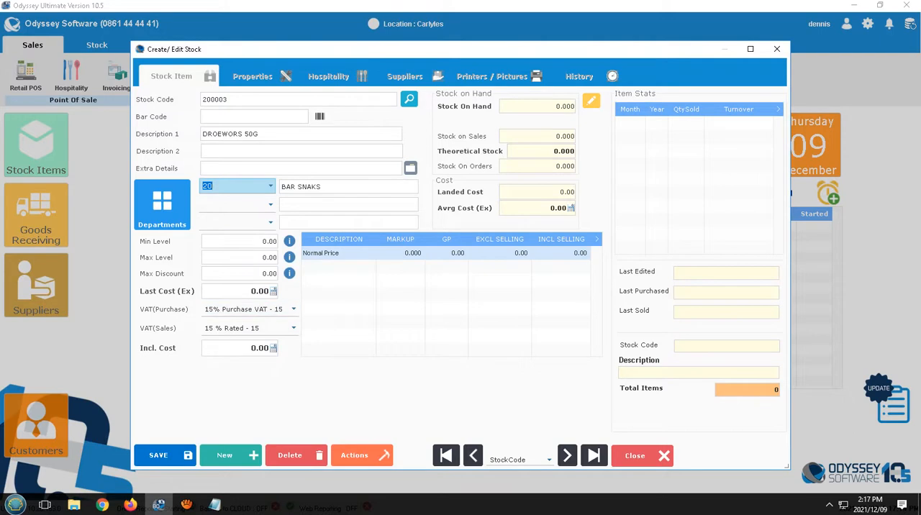
Step: Set the item's minimum level to 10, maximum level to 30 and maximum discount to 20
left_click(240, 242)
type("10")
key("Tab")
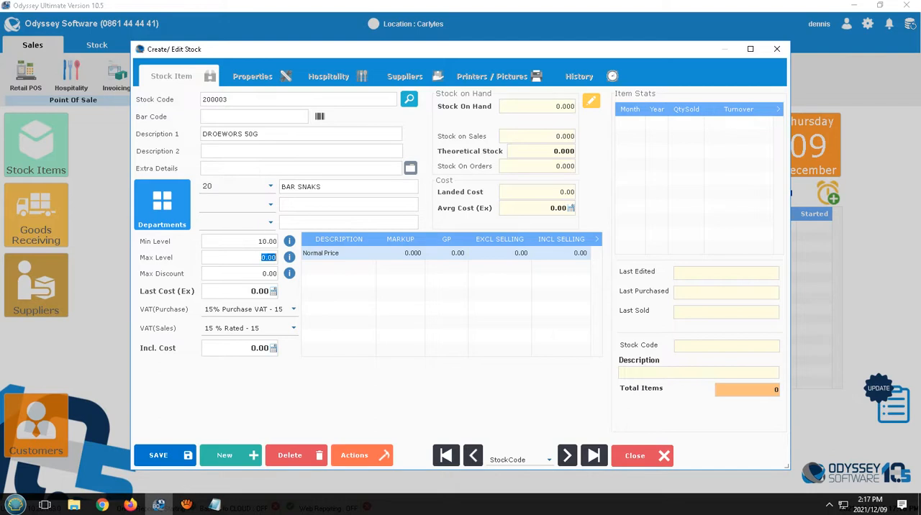
type("30")
key("Tab")
type("20")
key("Tab")
Step: Set the last cost excluding VAT to 8 and the Normal Price markup to 100
type("8")
key("Tab")
key("Tab")
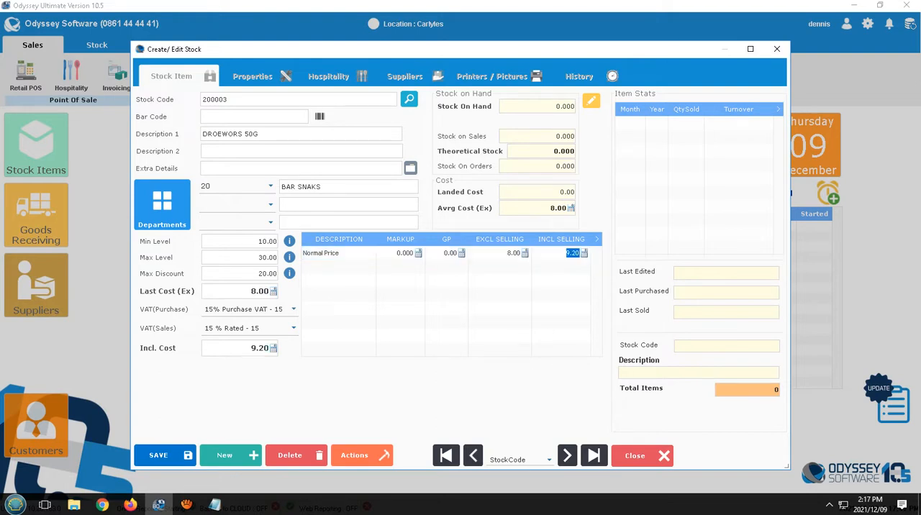
type("100")
key("Return")
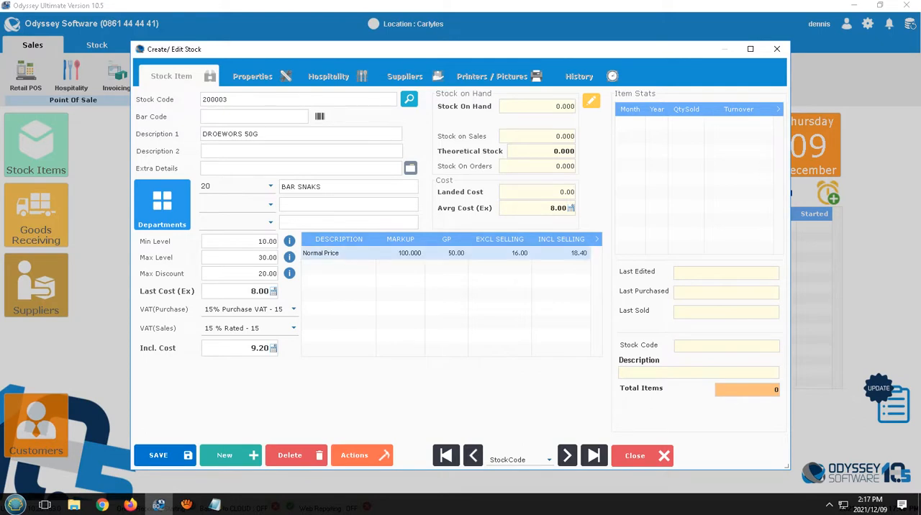
Step: Set the VAT-inclusive selling price to 19, save the DROEWORS 50G record and continue with it
left_click(571, 254)
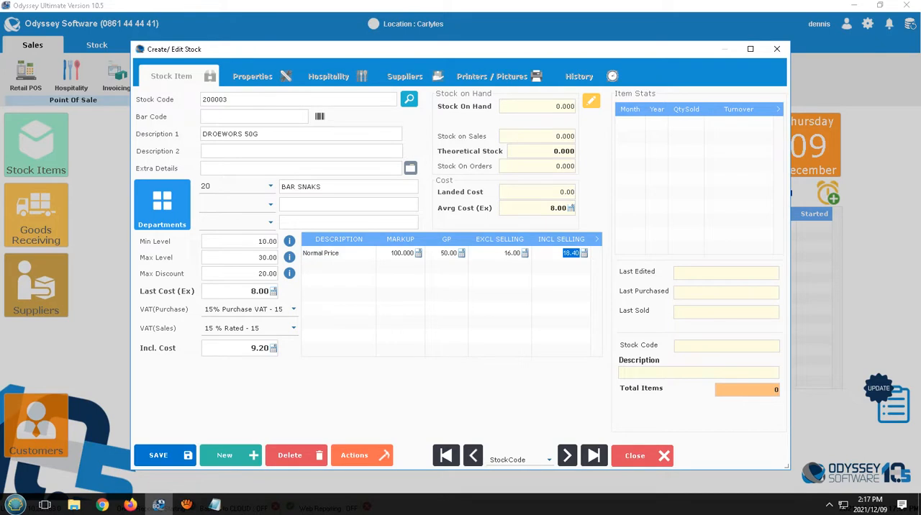
type("19")
left_click(163, 456)
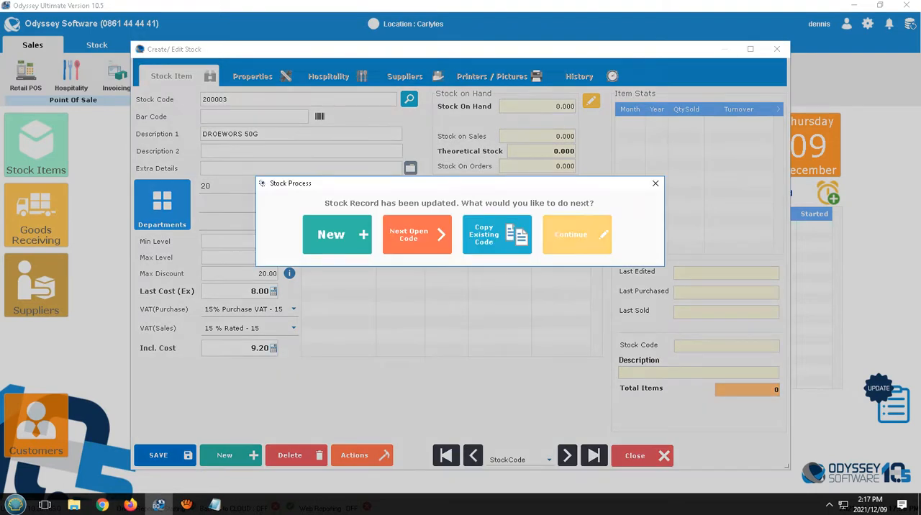
left_click(576, 234)
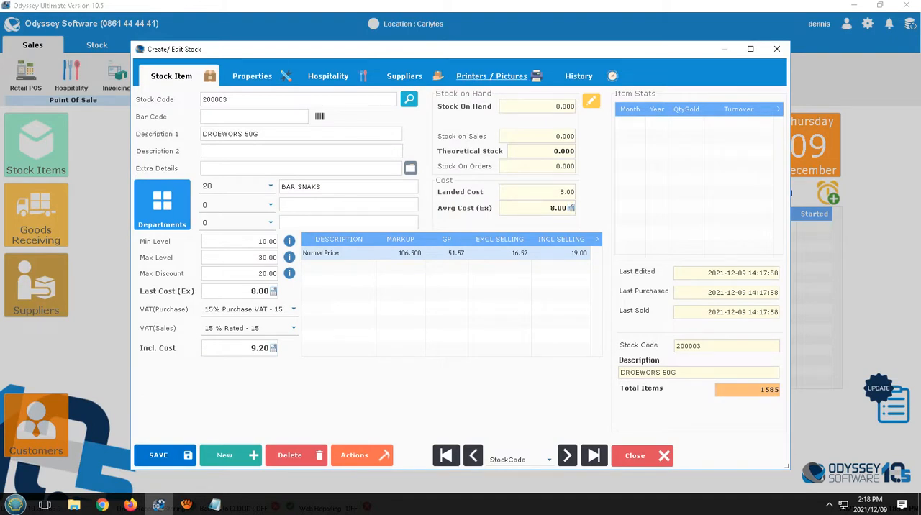
Step: Assign the BAR printer as the item's kitchen message printer, save the record and continue with it
left_click(492, 75)
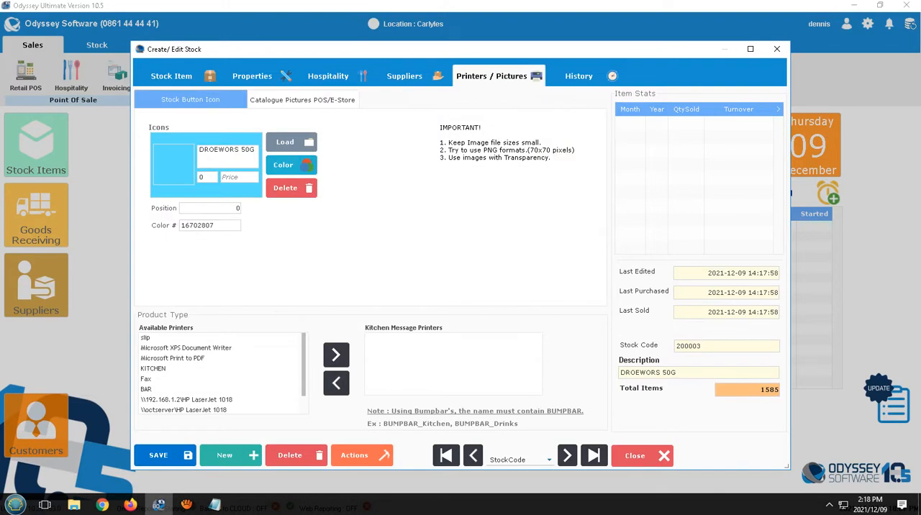
left_click(146, 390)
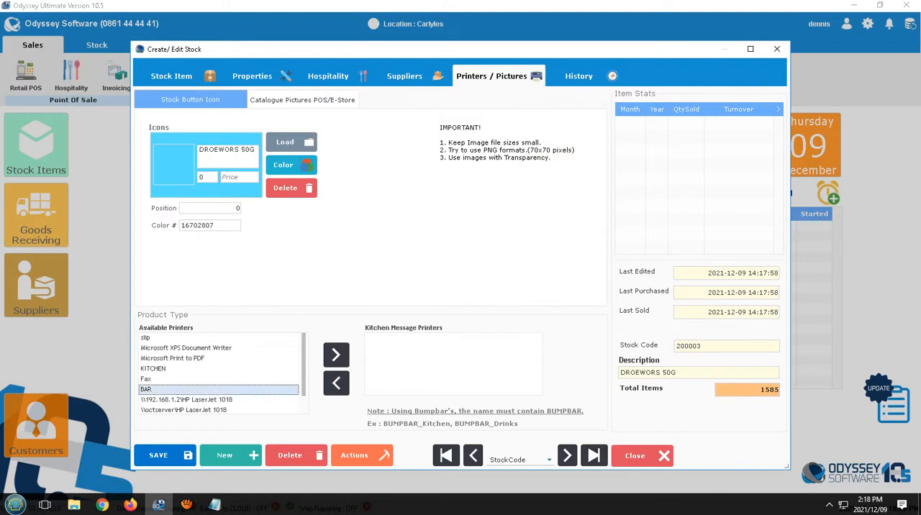
left_click(336, 354)
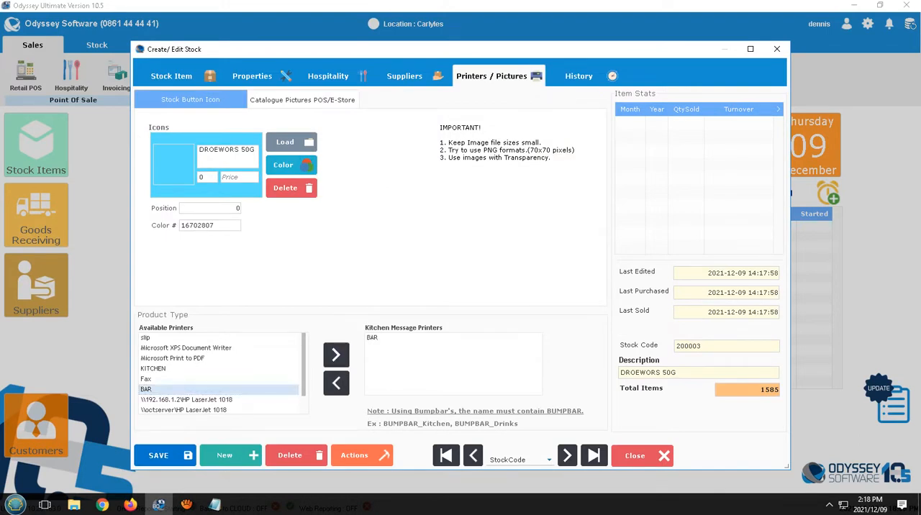
left_click(160, 456)
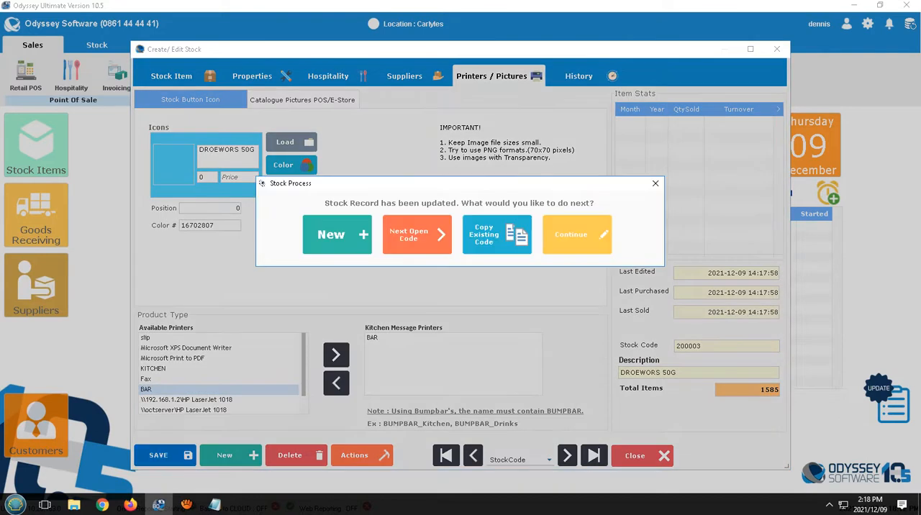
left_click(575, 234)
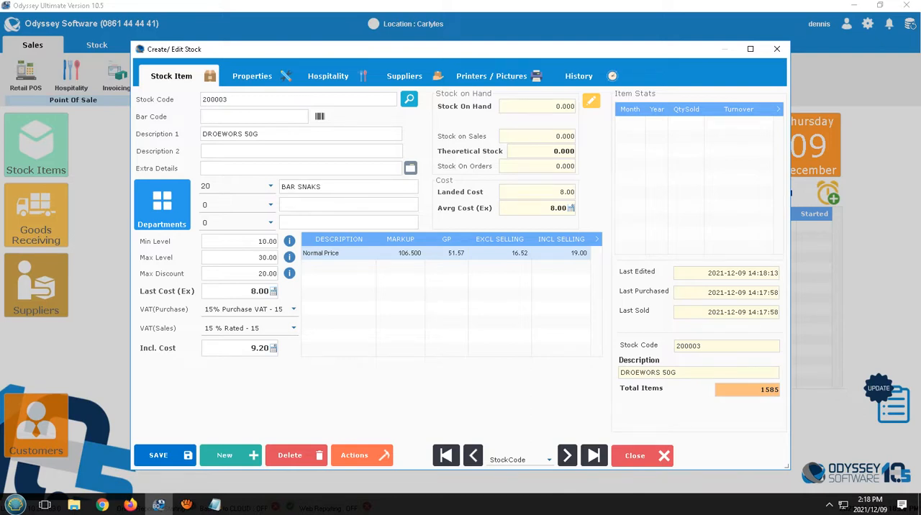
Step: Pick the PIZZA department from the department overview and start a new stock item with code 10001
left_click(162, 205)
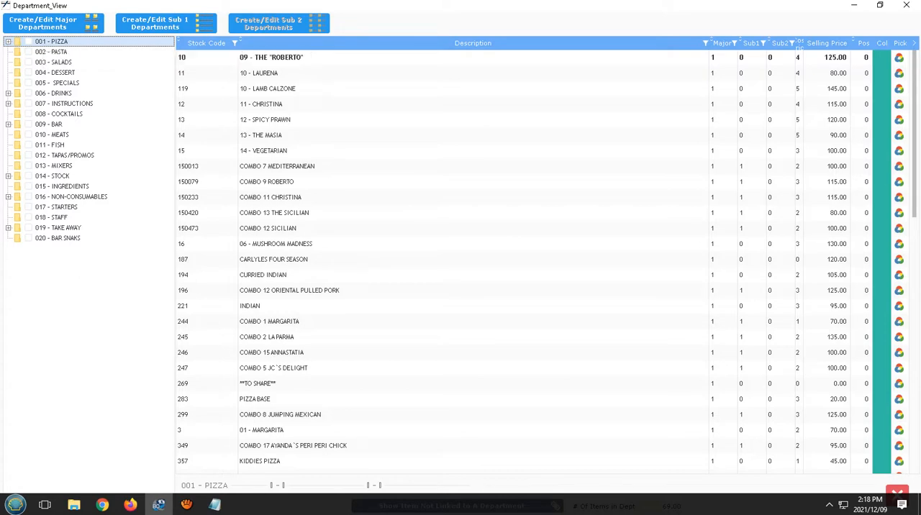
double_click(51, 42)
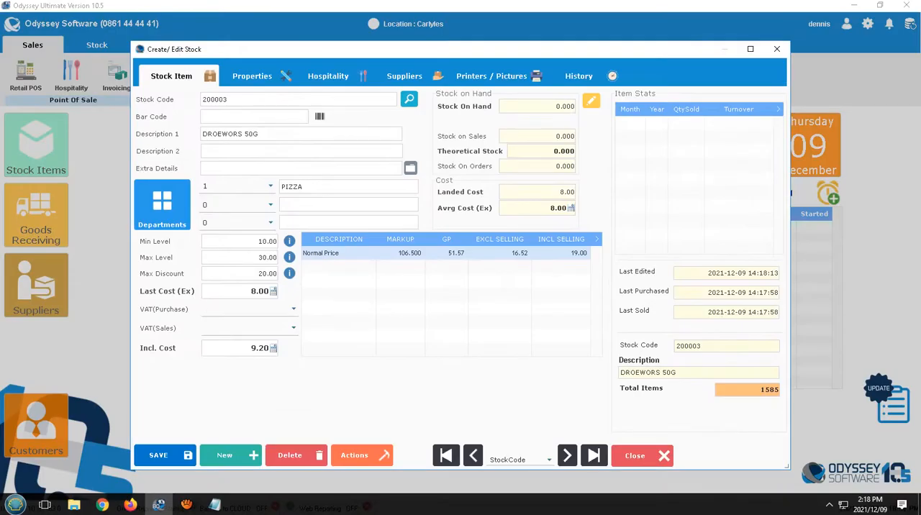
left_click(215, 99)
type("10001")
key("Return")
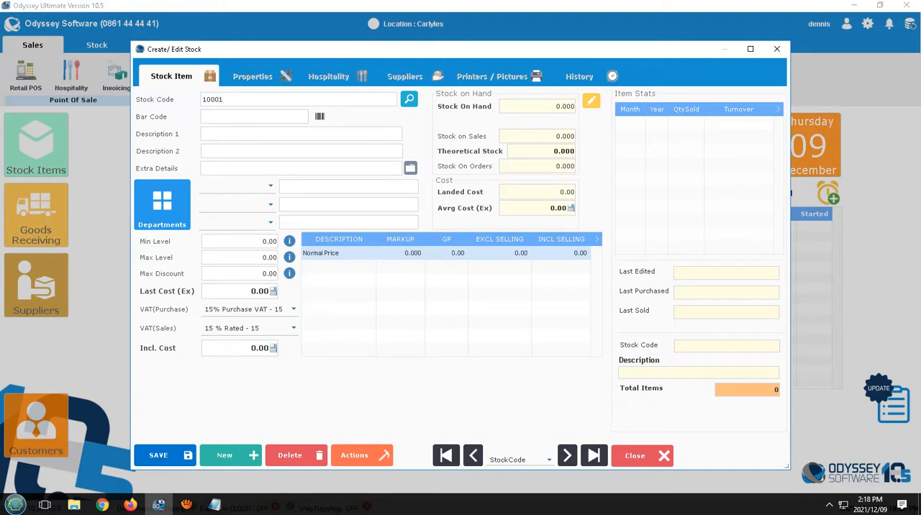
Step: Describe the new item as PIZZA KIDDIES and assign it to department 1, PIZZA
type("PIZZA KIDDIES")
left_click(271, 187)
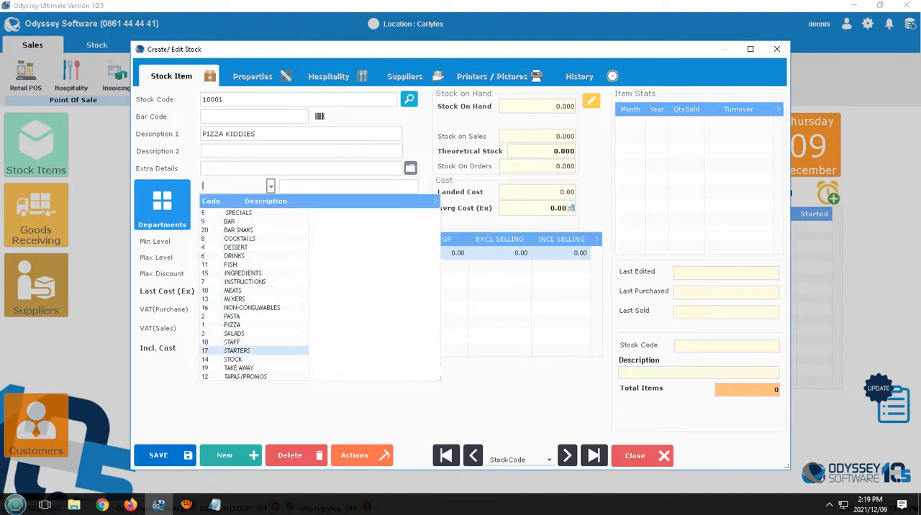
left_click(231, 325)
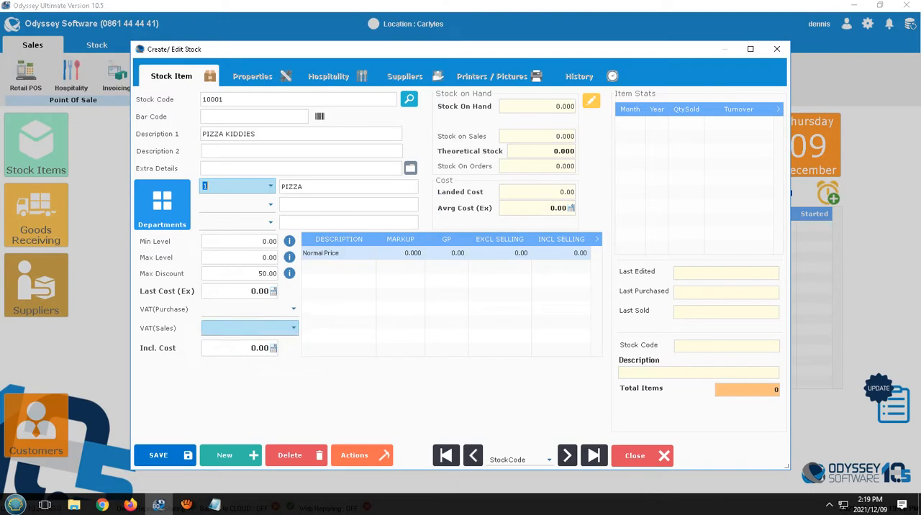
Step: Set the item's purchase VAT to 15% Purchase VAT and its sales VAT to 15 % Rated
left_click(252, 292)
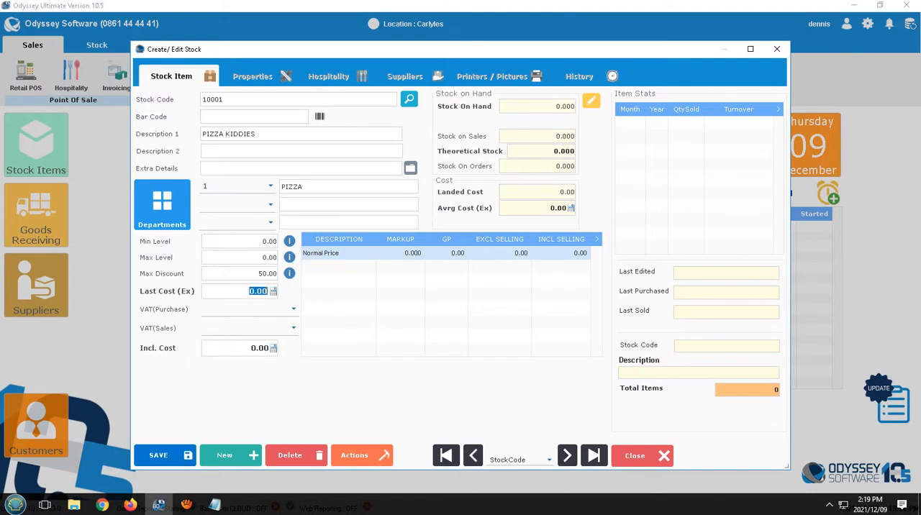
left_click(293, 309)
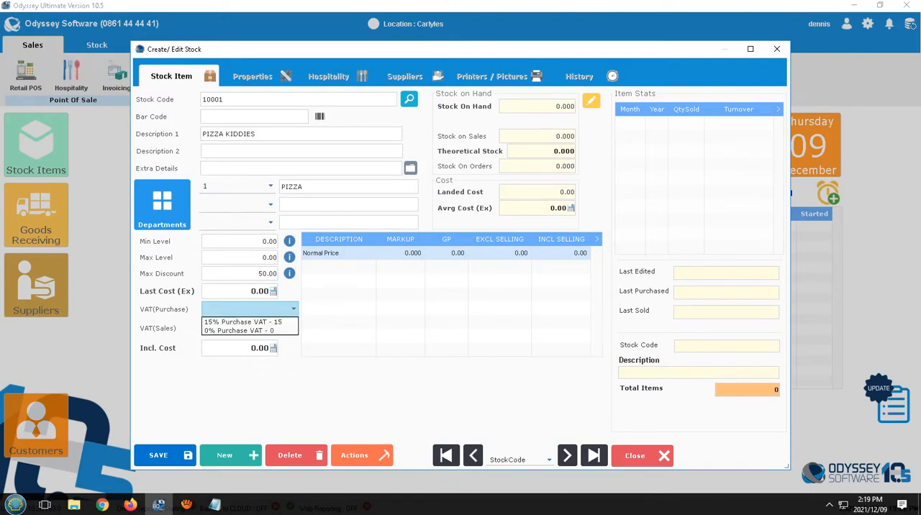
left_click(241, 332)
left_click(252, 328)
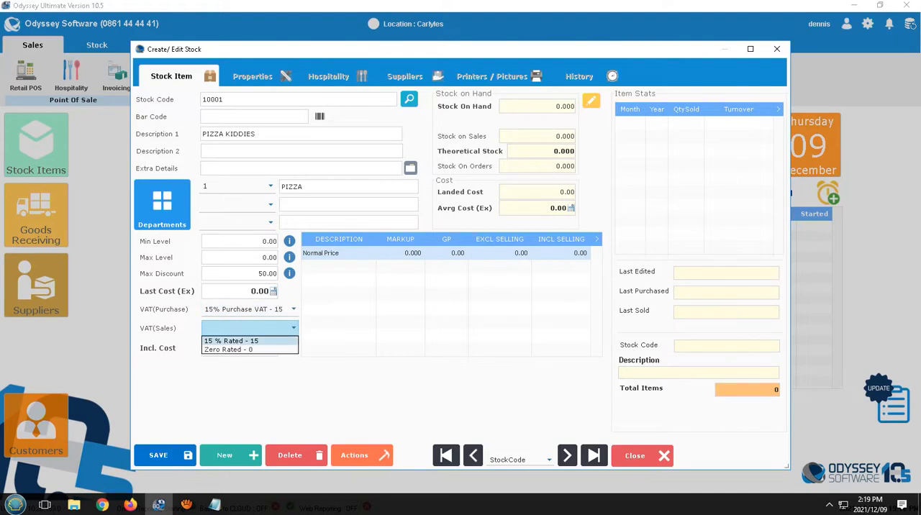
left_click(237, 336)
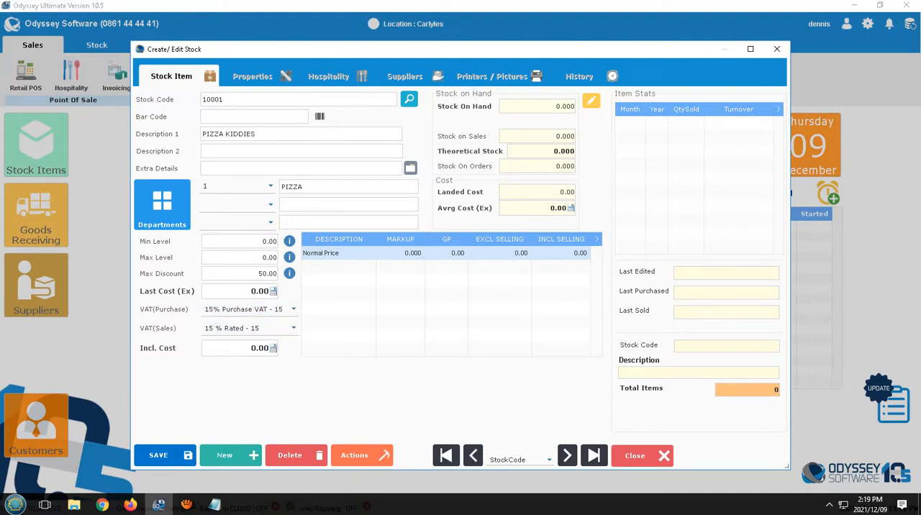
Step: Set the VAT-inclusive selling price to 55, save the PIZZA KIDDIES record and continue with it
left_click(574, 253)
type("55")
key("Return")
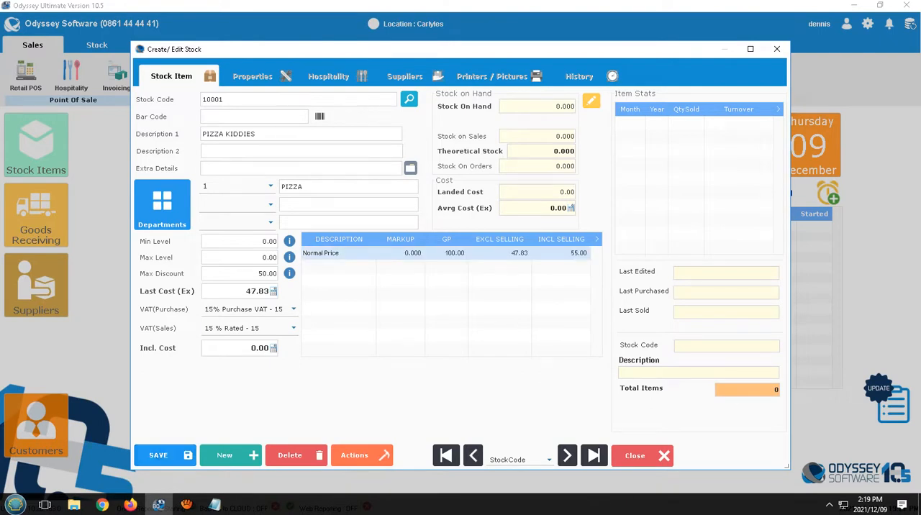
left_click(163, 456)
left_click(577, 235)
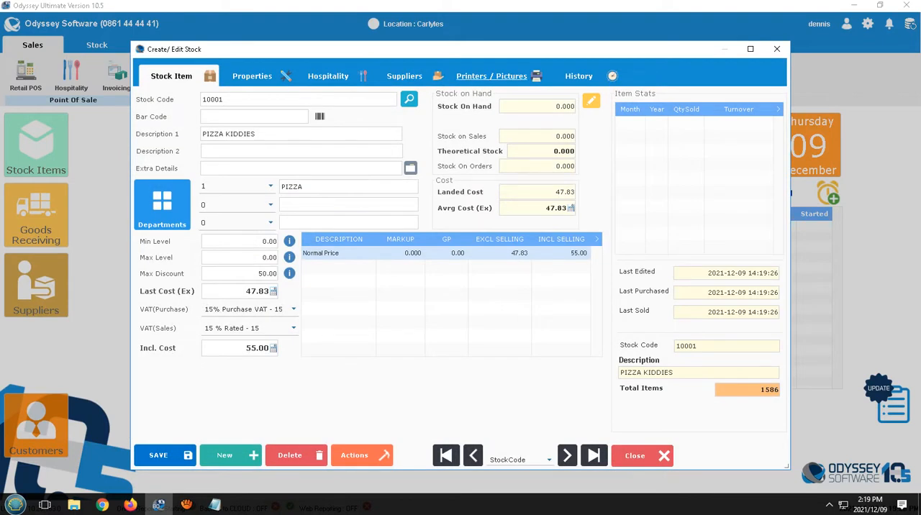
Step: Replace the BAR kitchen message printer with KITCHEN for PIZZA KIDDIES, save the record and continue with it
left_click(492, 75)
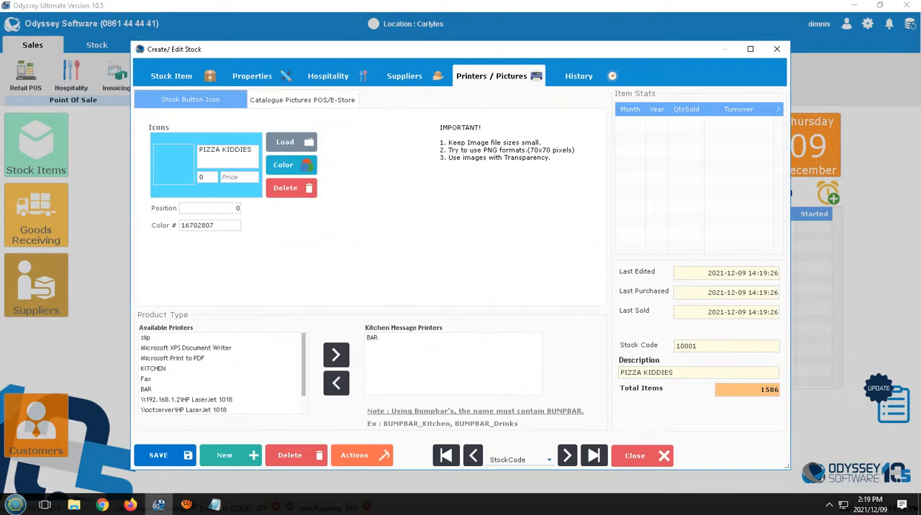
left_click(372, 339)
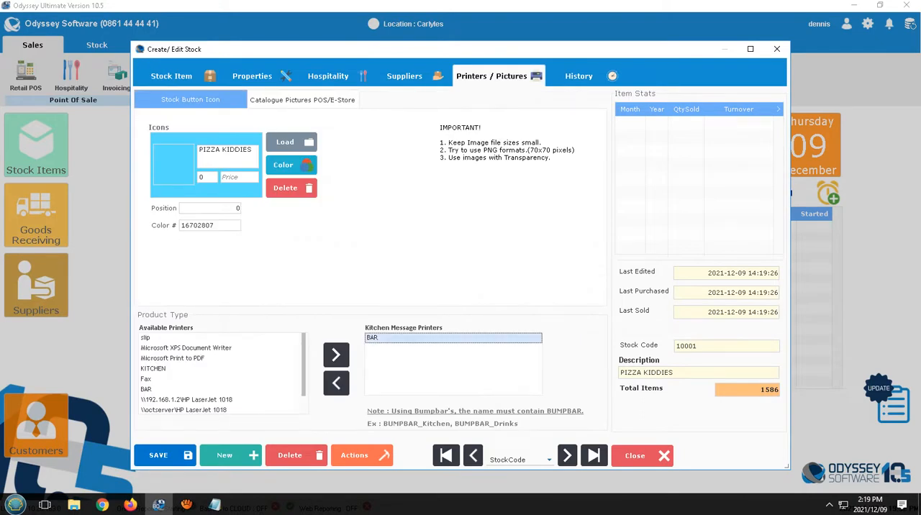
left_click(336, 384)
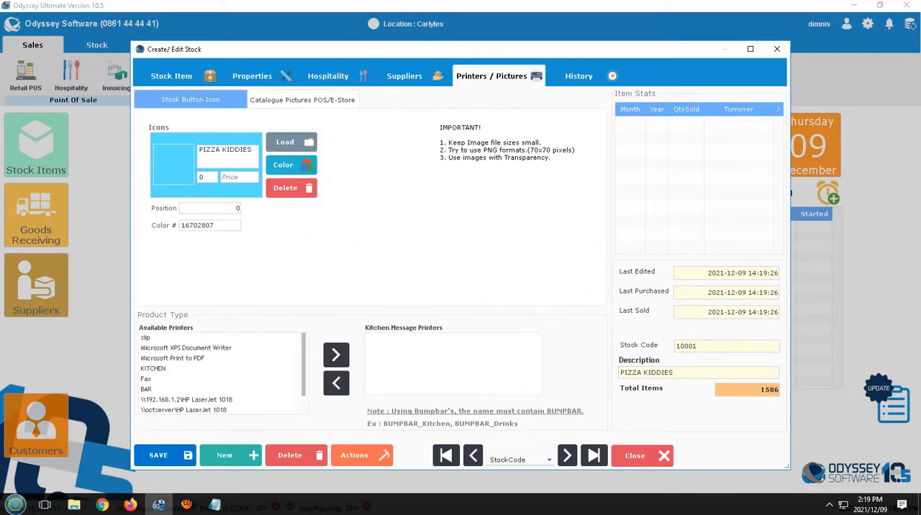
left_click(153, 369)
left_click(336, 355)
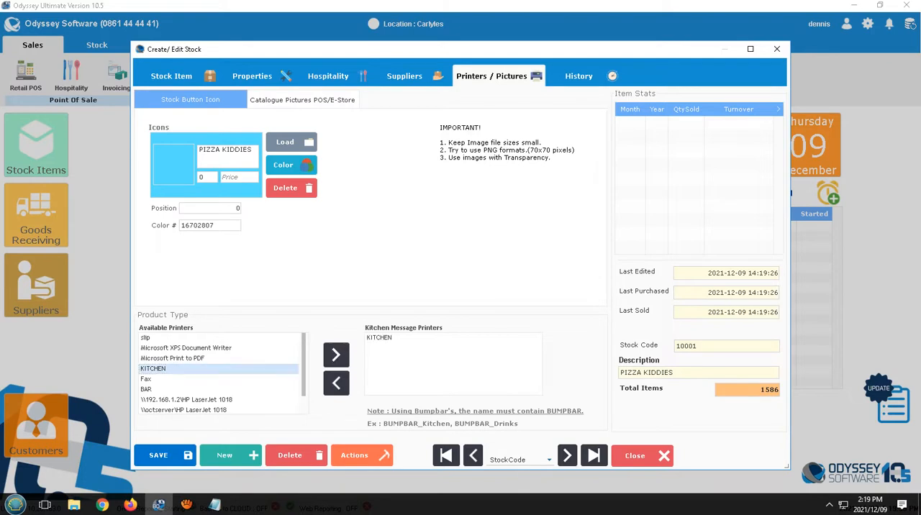
left_click(159, 456)
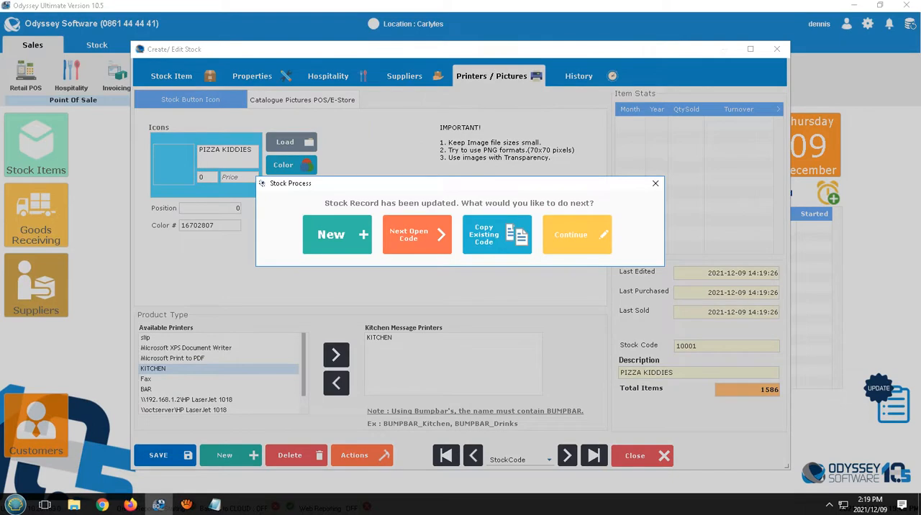
left_click(572, 234)
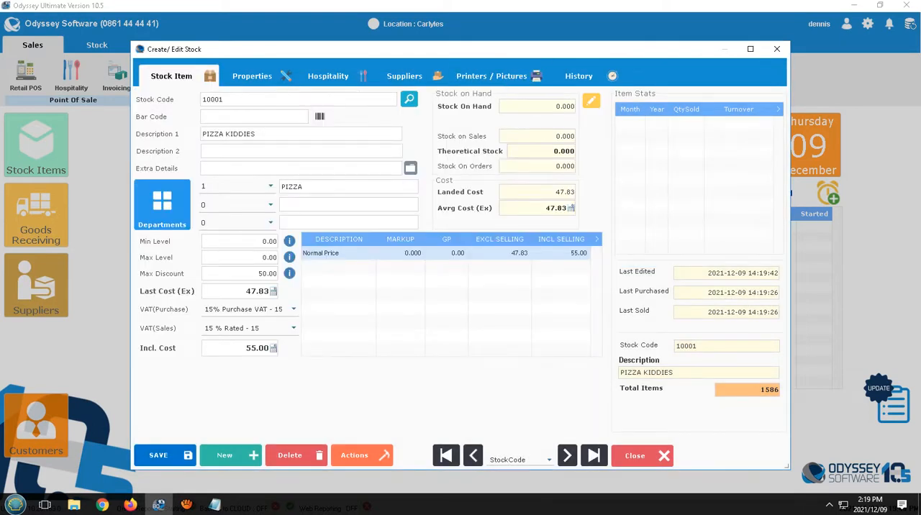
Step: Open the ingredient selection for PIZZA KIDDIES' combined items and filter the major department by ING
left_click(252, 76)
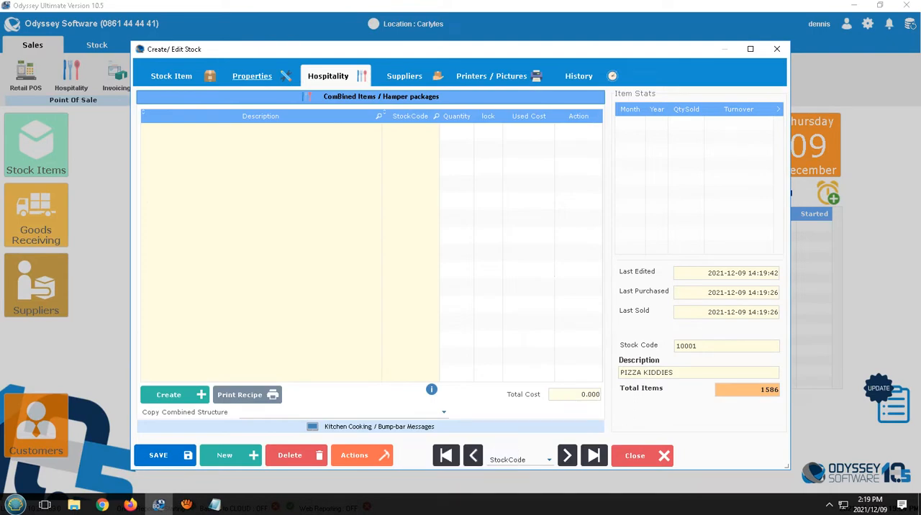
left_click(252, 75)
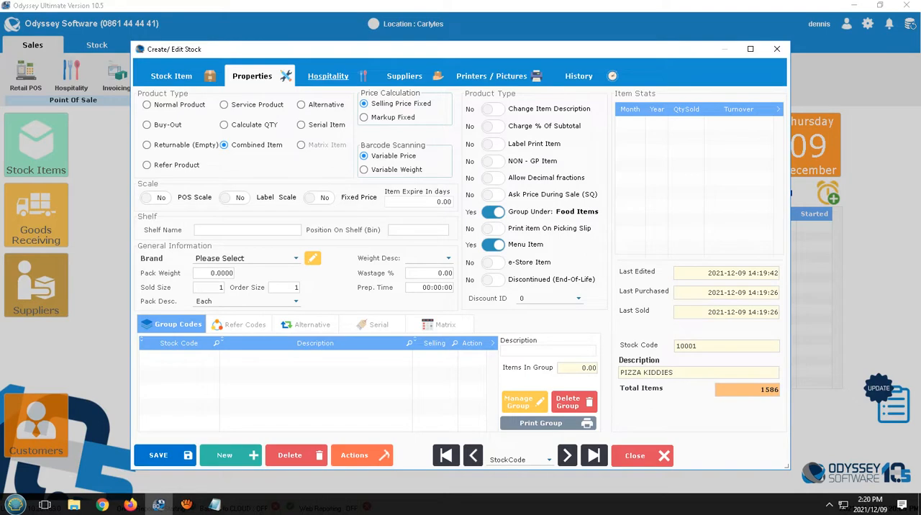
left_click(328, 75)
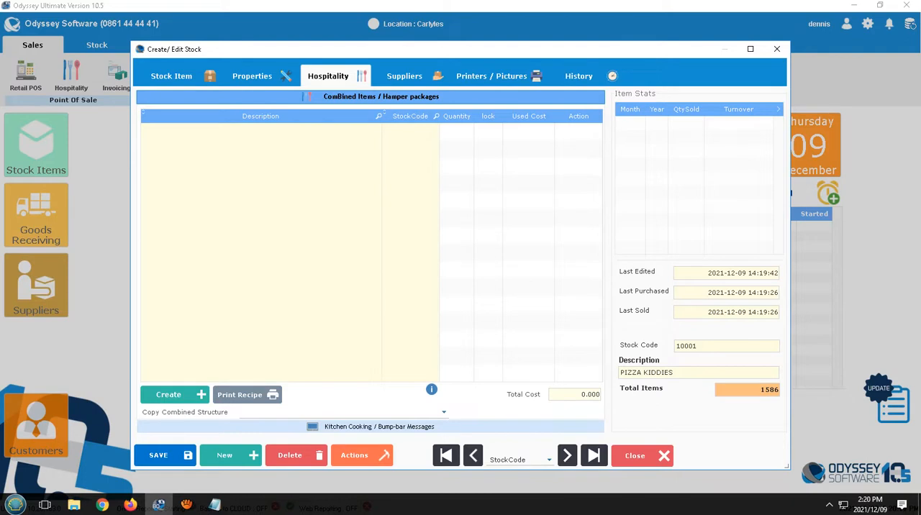
left_click(175, 394)
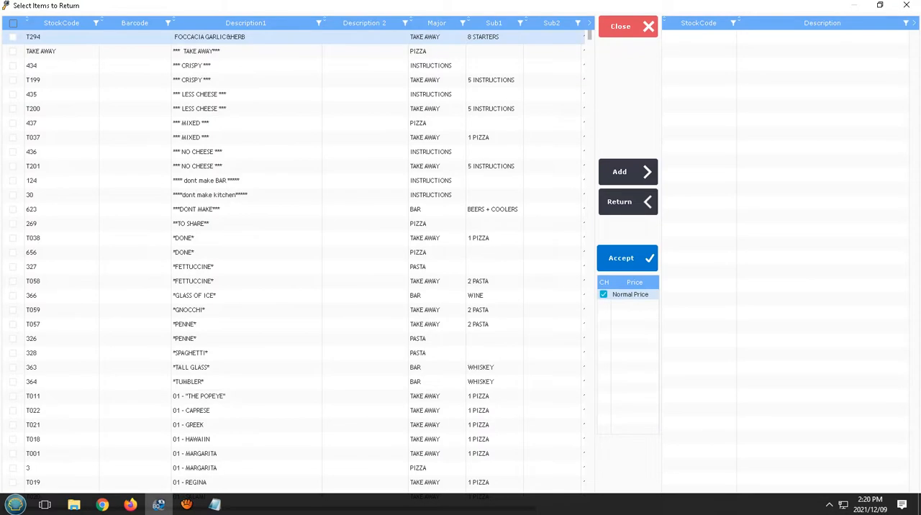
left_click(435, 23)
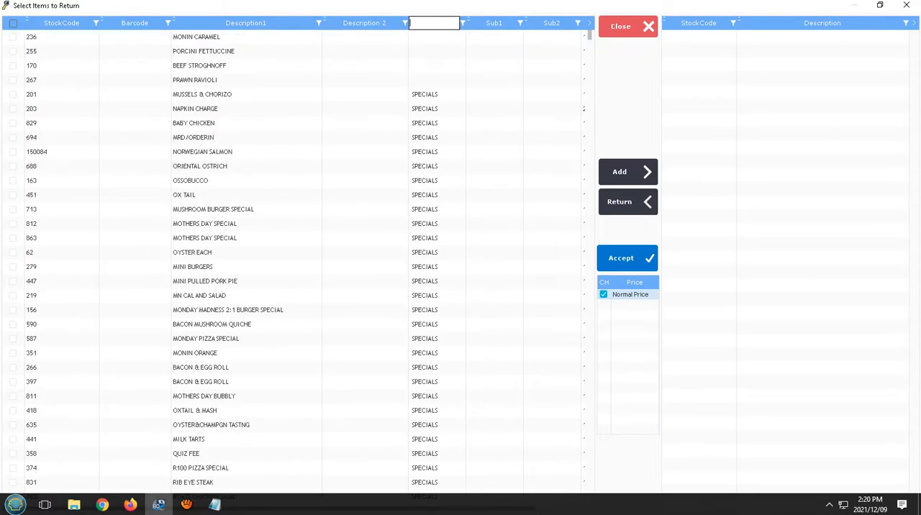
type("ING")
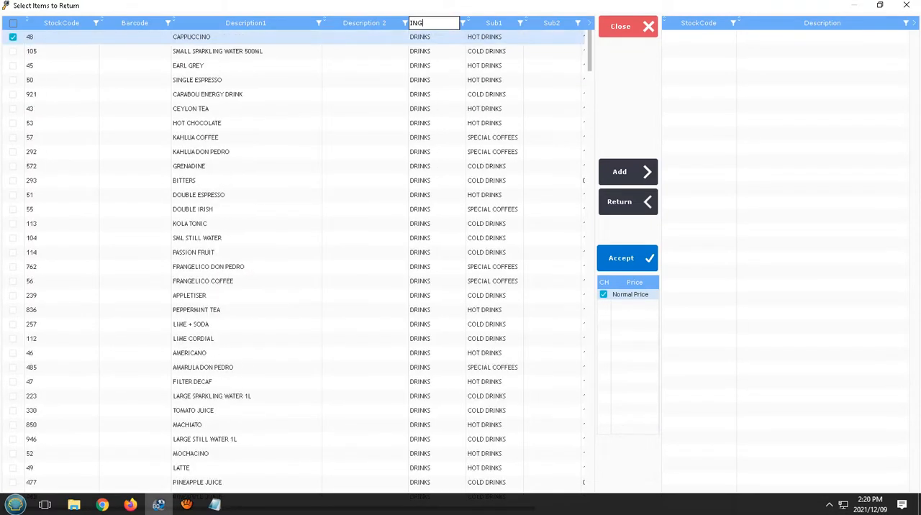
scroll(295, 259, "down", 20)
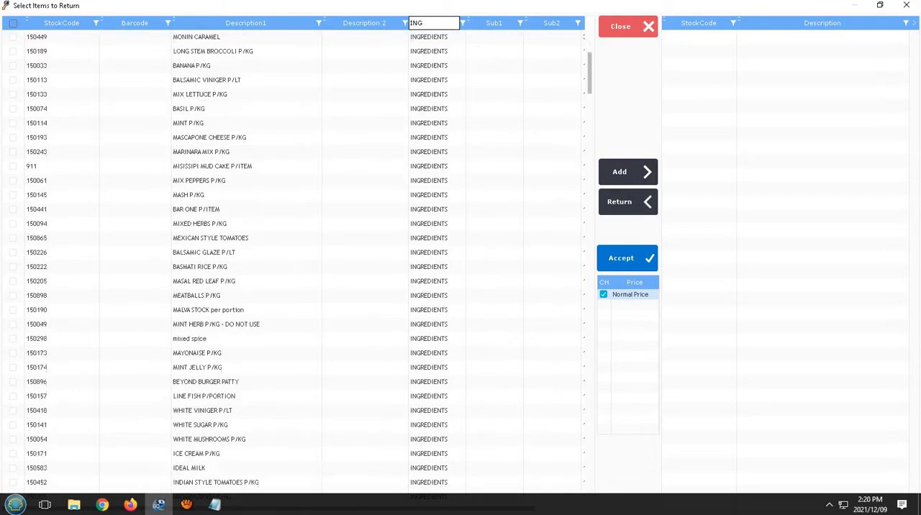
scroll(295, 152, "up", 20)
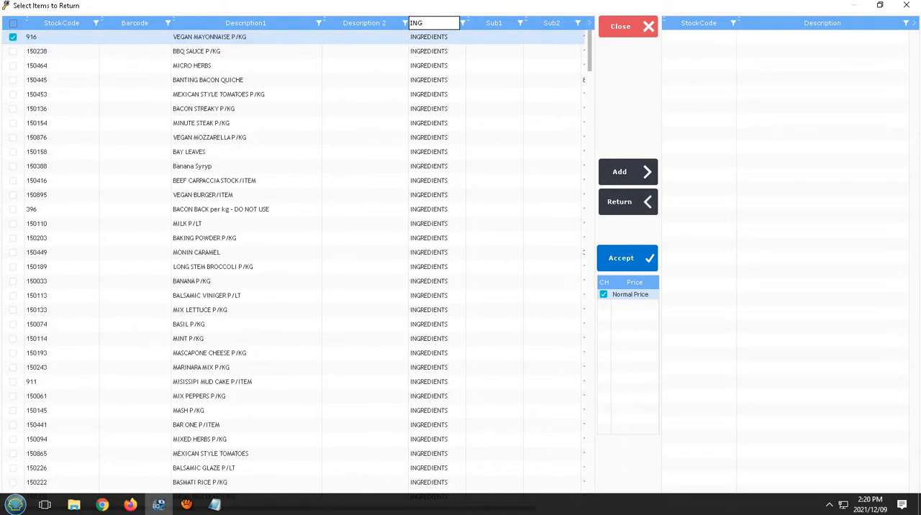
Step: Filter the ingredient descriptions by PIZ and add PIZZA DOUGH BASE P/BASE and PIZZA SAUCE P/LITRE to the selection
left_click(278, 23)
type("PIZ")
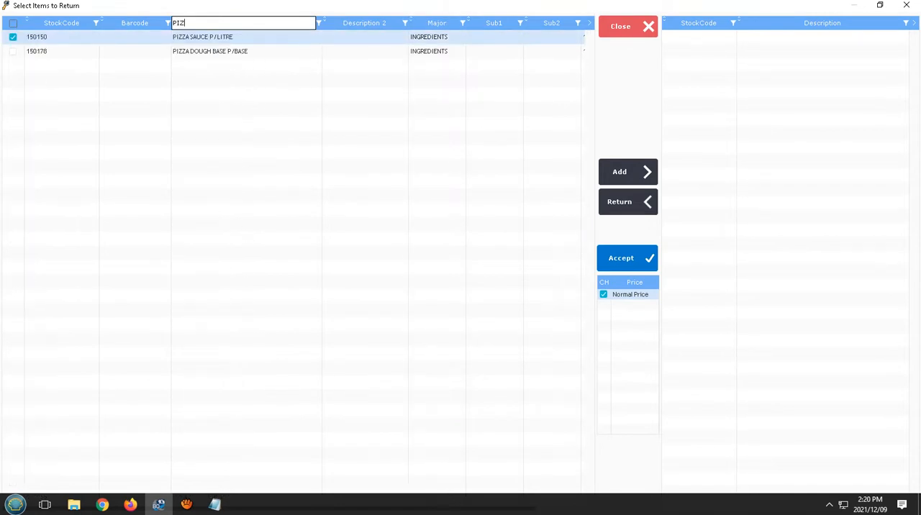
double_click(210, 51)
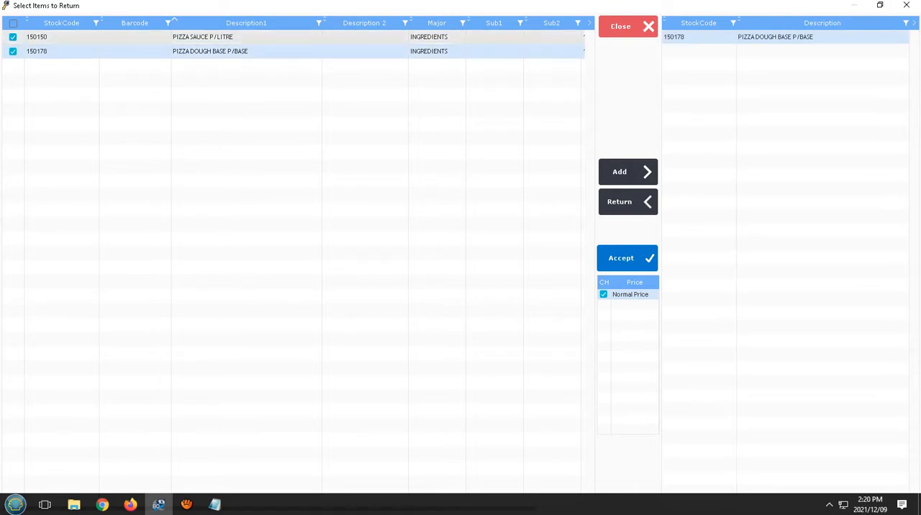
double_click(209, 36)
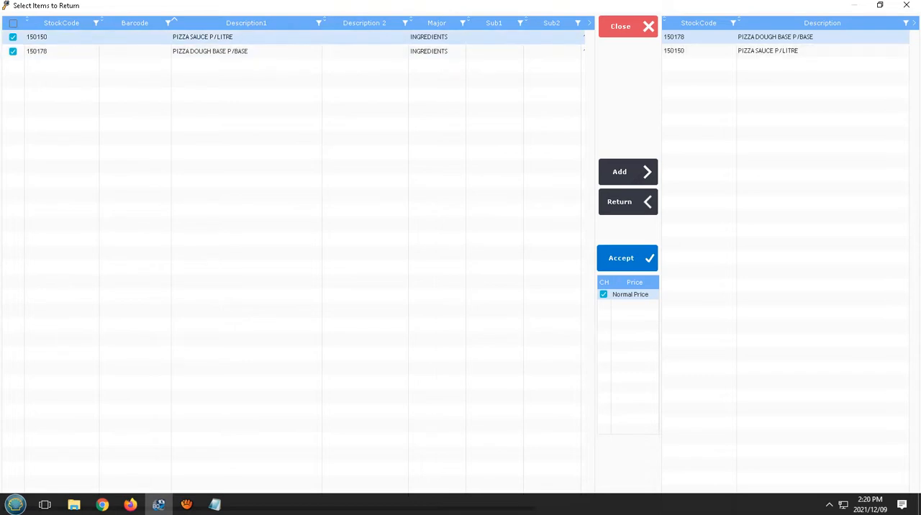
Step: Filter the descriptions by MUSH to add WHITE MUSHROOMS P/KG, and by SAL to add SALAMI P/KG
left_click(246, 23)
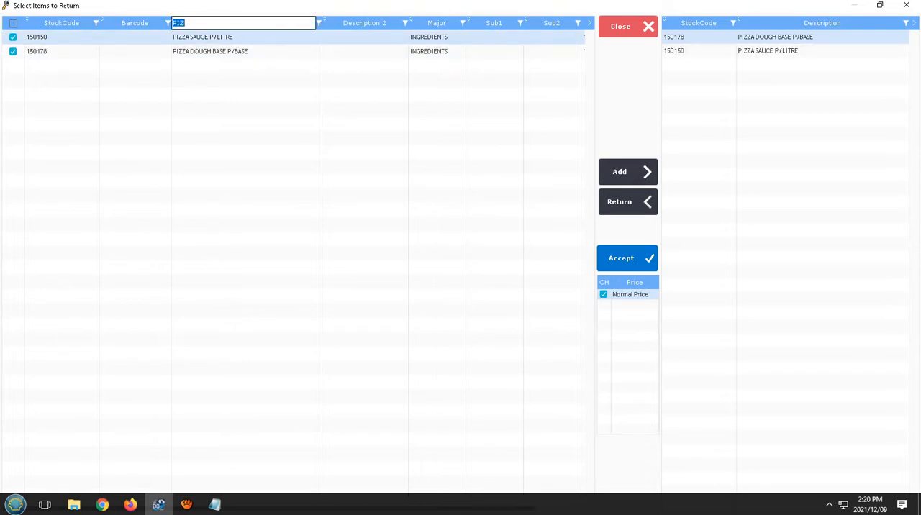
type("MUS")
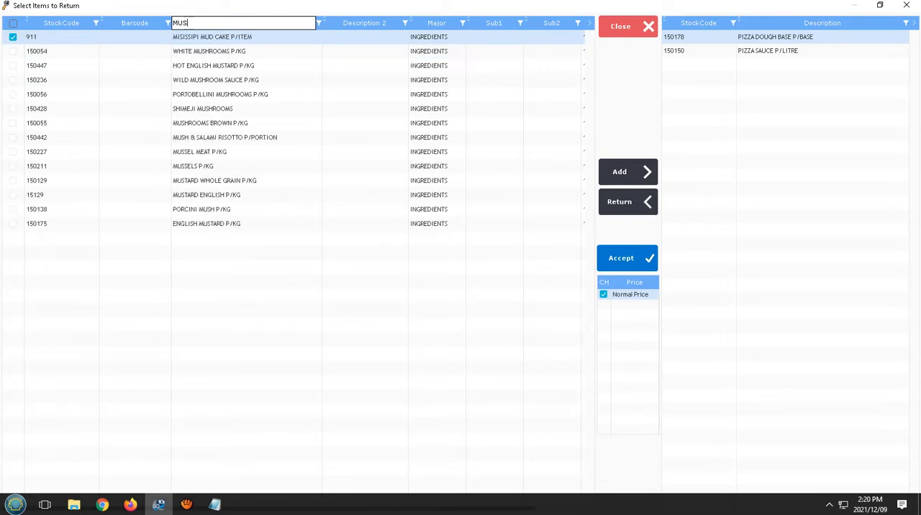
type("H")
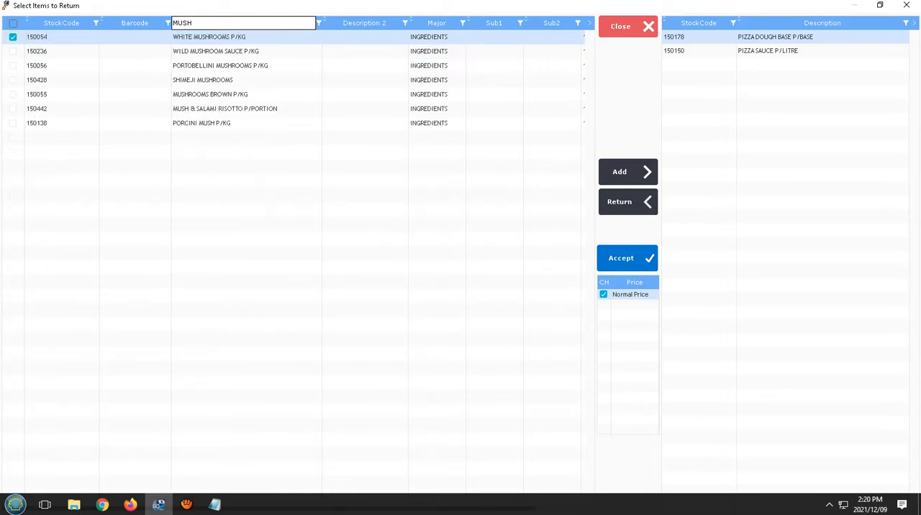
left_click(628, 172)
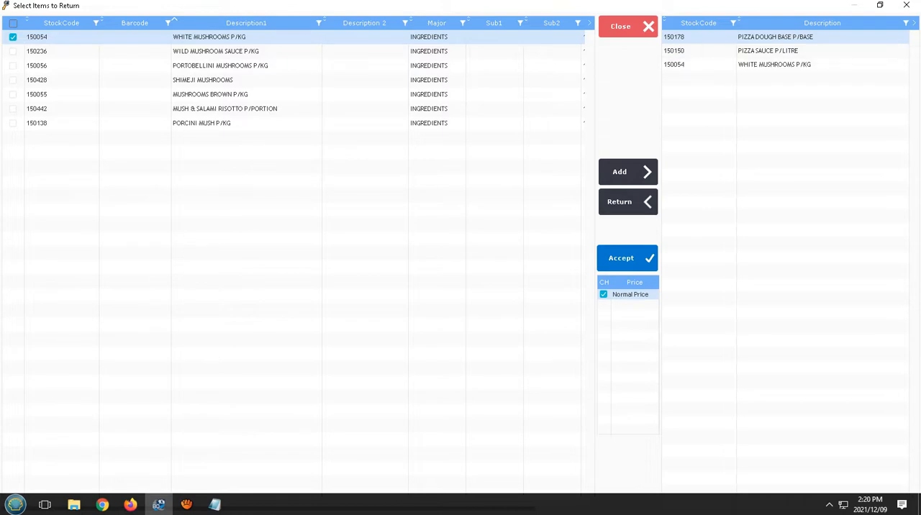
left_click(246, 23)
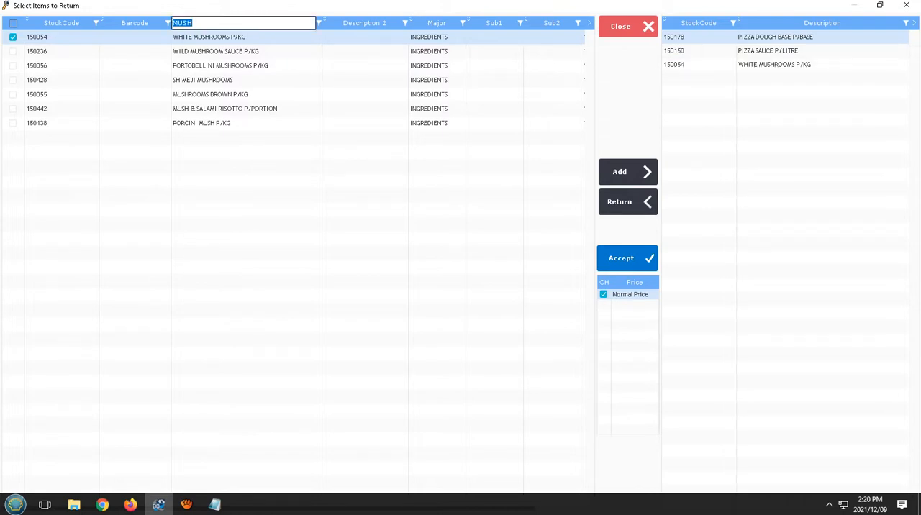
type("SAL")
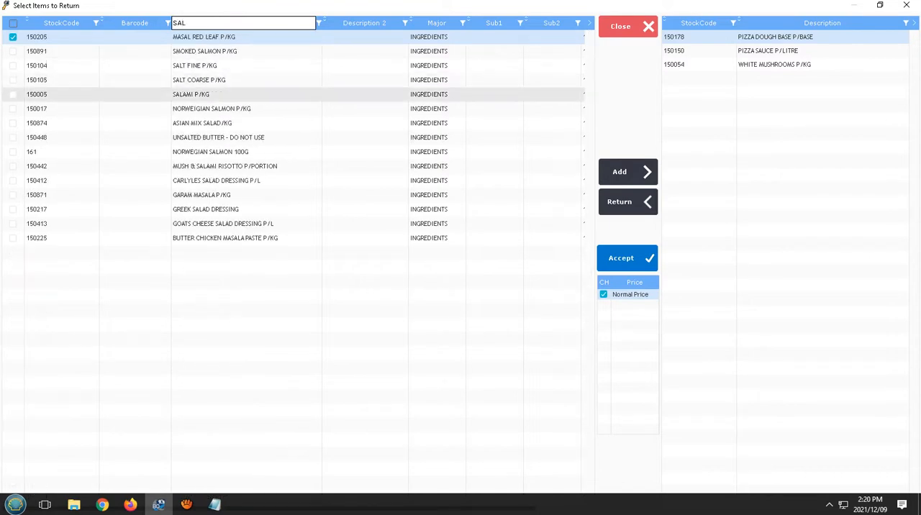
double_click(208, 95)
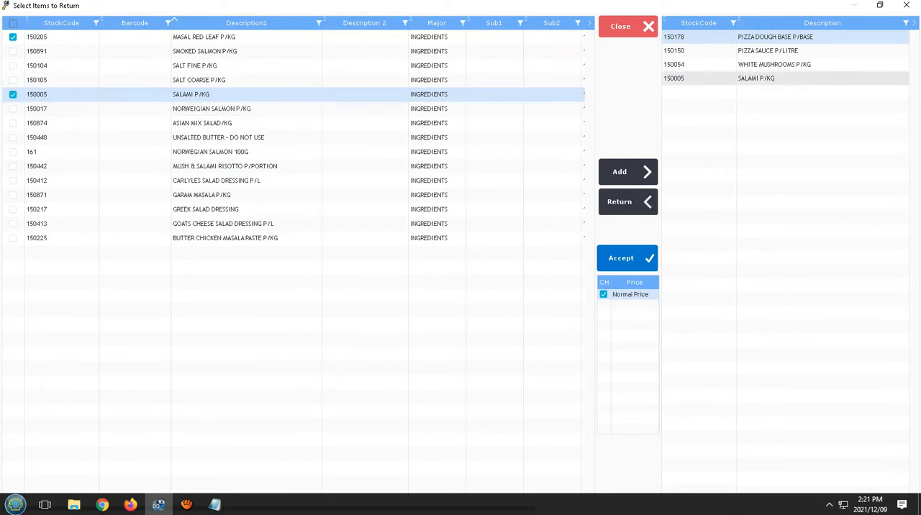
Step: Search the ingredient descriptions for a pizza box using BOX, PIZZ and BO, and clear the description filter
left_click(319, 23)
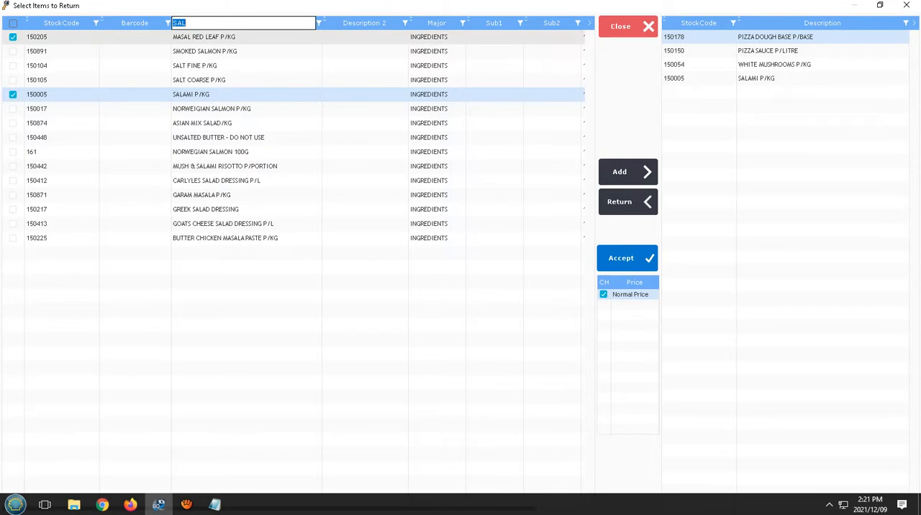
type("BOX")
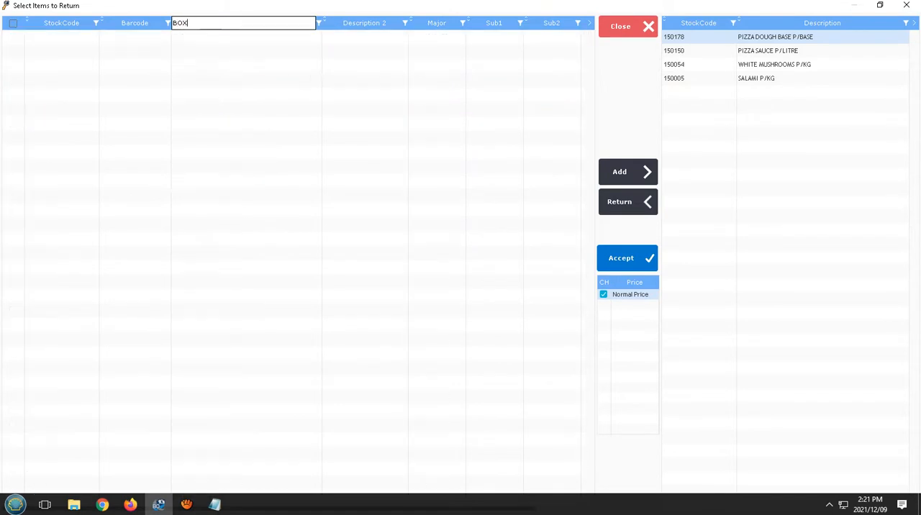
key("BackSpace")
key("BackSpace")
key("BackSpace")
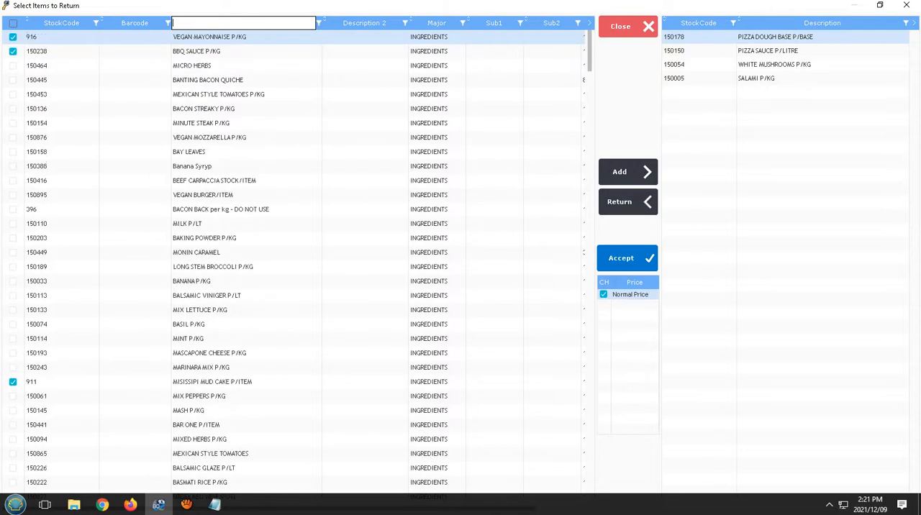
type("PIZZ")
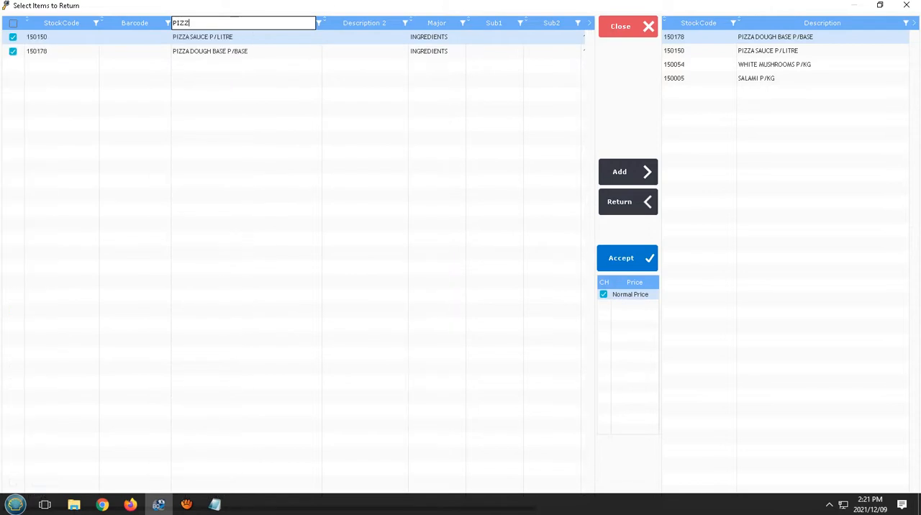
key("BackSpace")
key("BackSpace")
key("BackSpace")
key("BackSpace")
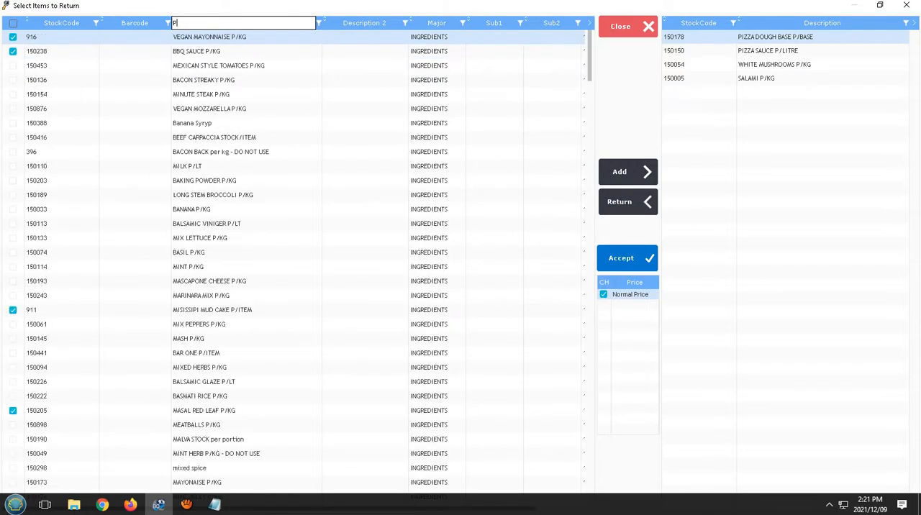
type("BO")
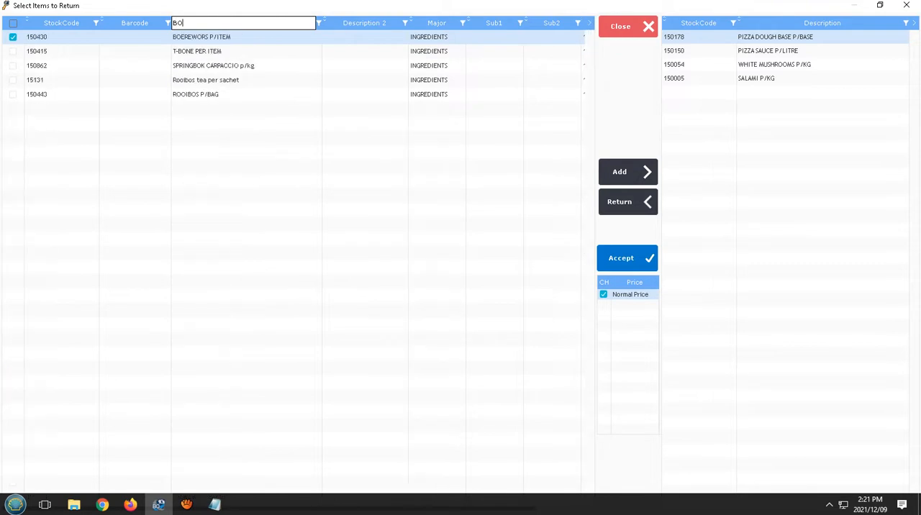
key("BackSpace")
key("BackSpace")
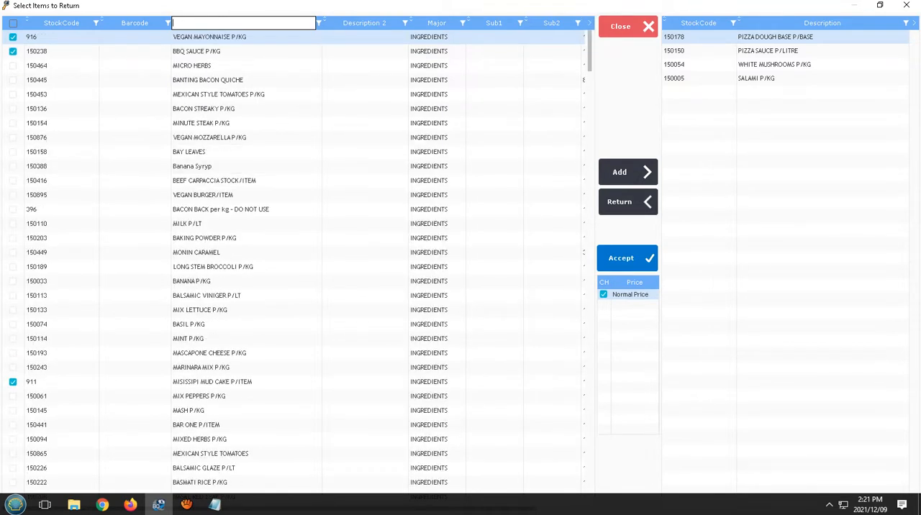
Step: Accept the selected ingredients into PIZZA KIDDIES' combined items list
left_click(621, 257)
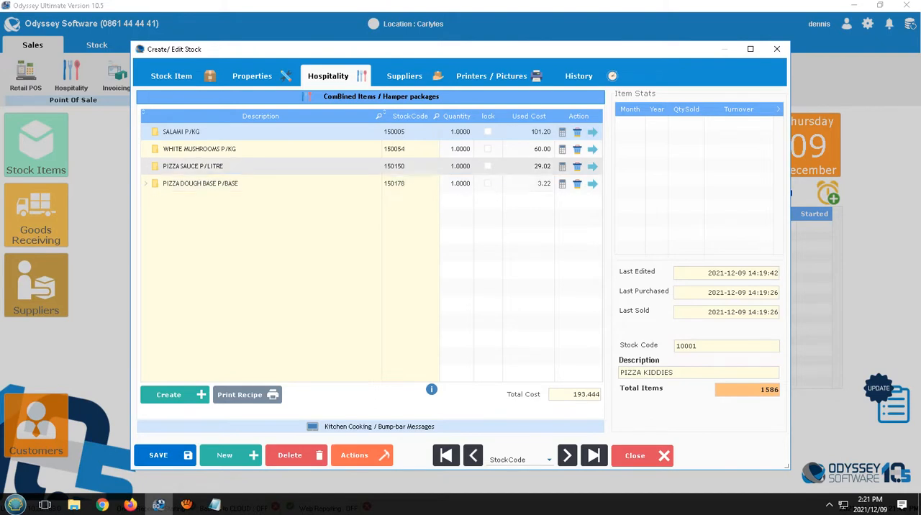
left_click(460, 166)
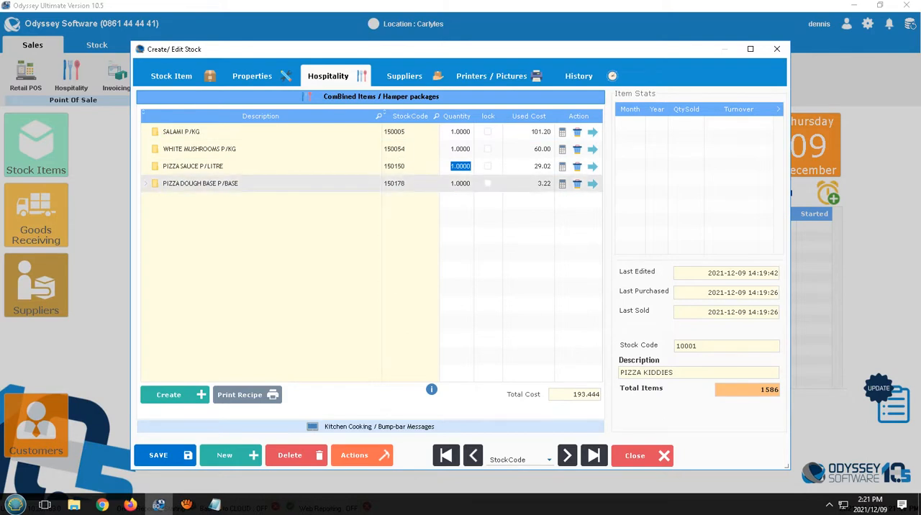
type("0.05")
key("BackSpace")
key("BackSpace")
key("BackSpace")
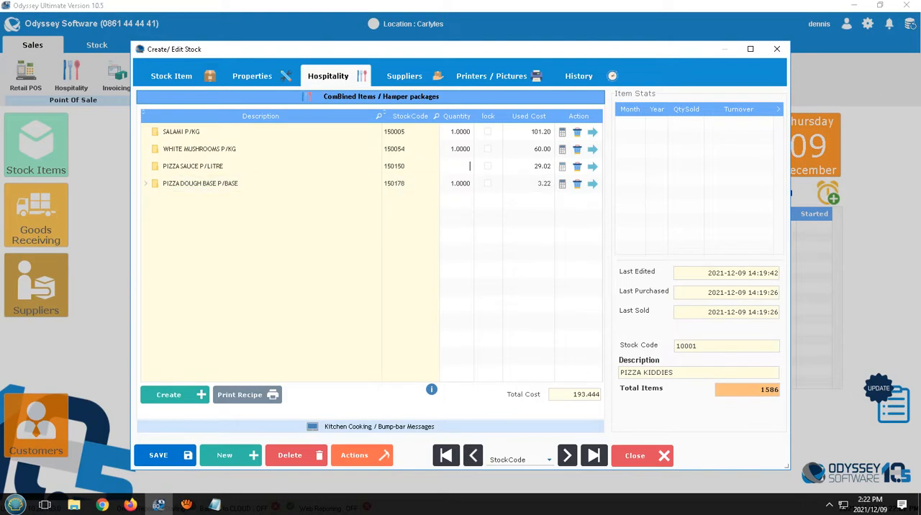
Step: Calculate the PIZZA SAUCE P/LITRE weight factor from packaging 1 and required volume 50, and return it as the quantity
left_click(562, 167)
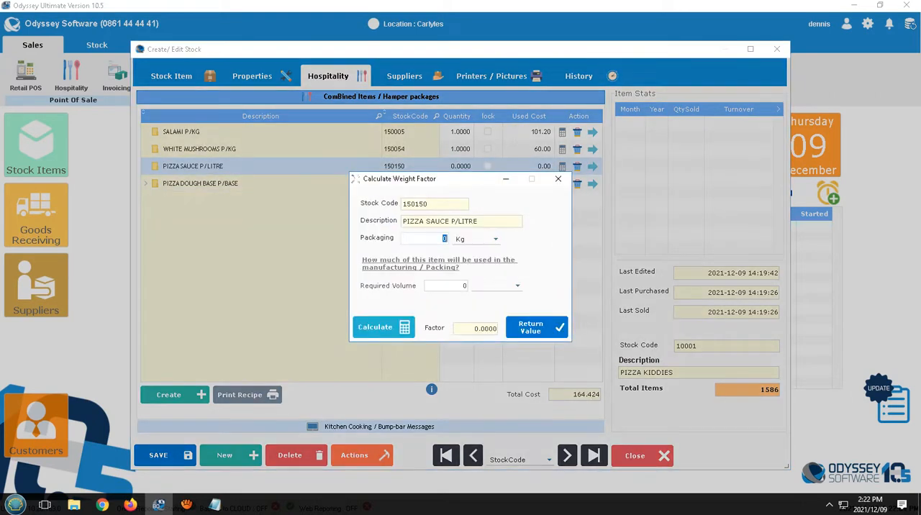
type("1")
left_click(496, 239)
key("Return")
key("Tab")
type("50")
left_click(384, 327)
left_click(483, 329)
left_click(530, 328)
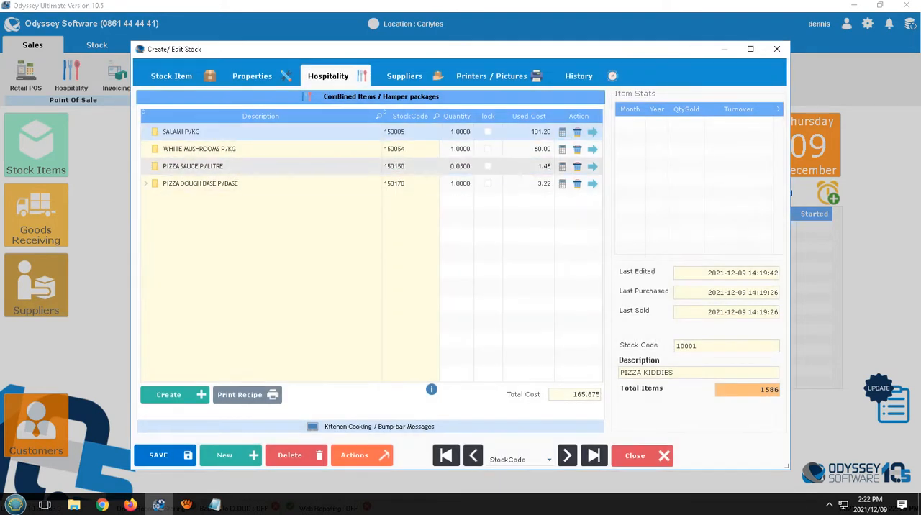
Step: Set the quantity of WHITE MUSHROOMS P/KG to 0.1 and of SALAMI P/KG to 0.01
left_click(562, 149)
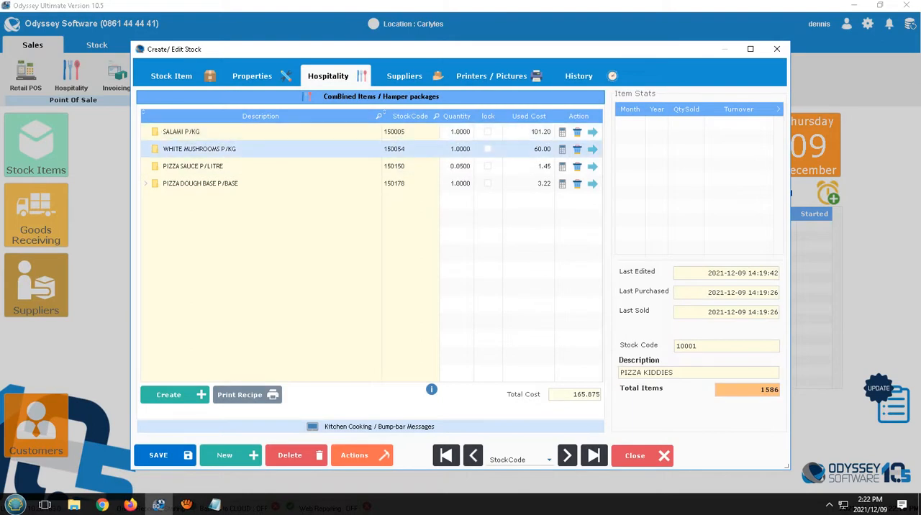
left_click(460, 149)
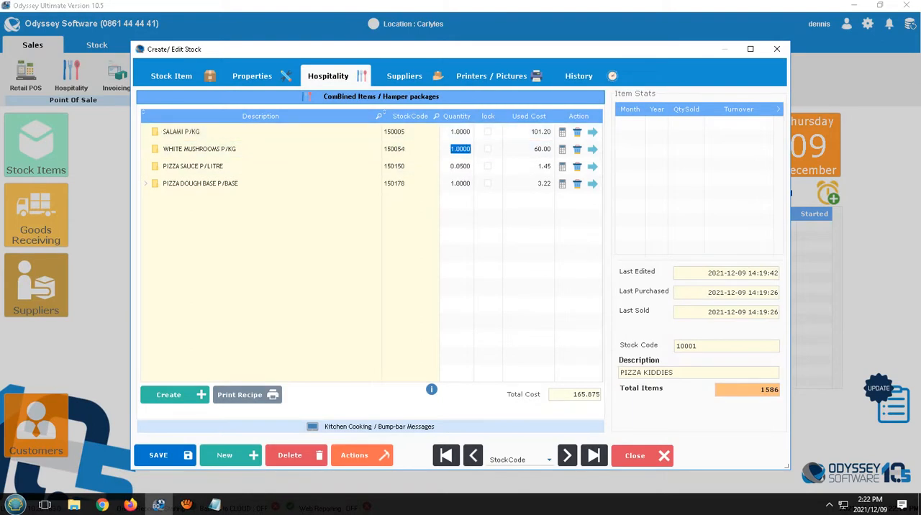
type("0.1")
key("Tab")
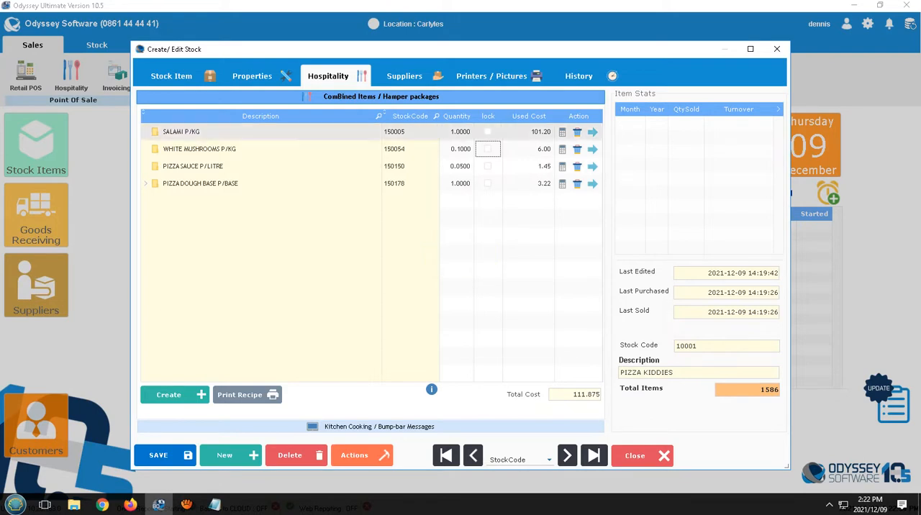
left_click(461, 132)
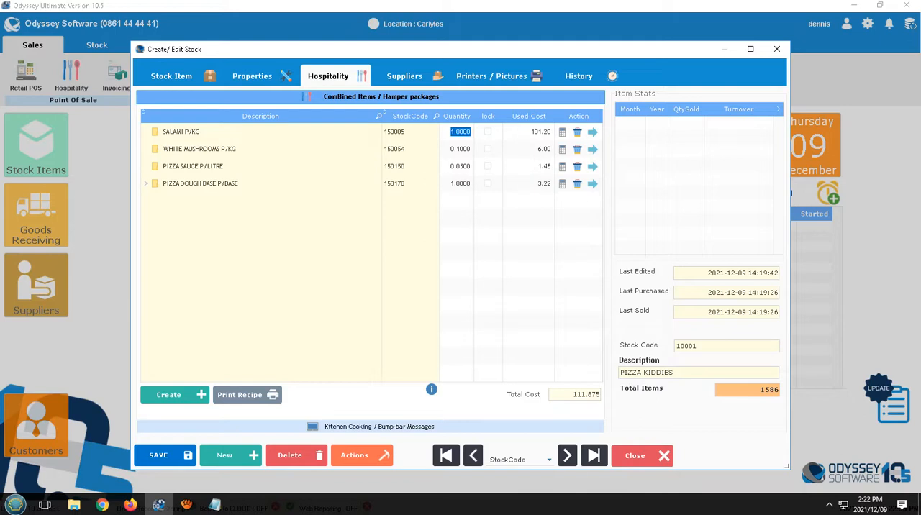
type("0.01")
key("Tab")
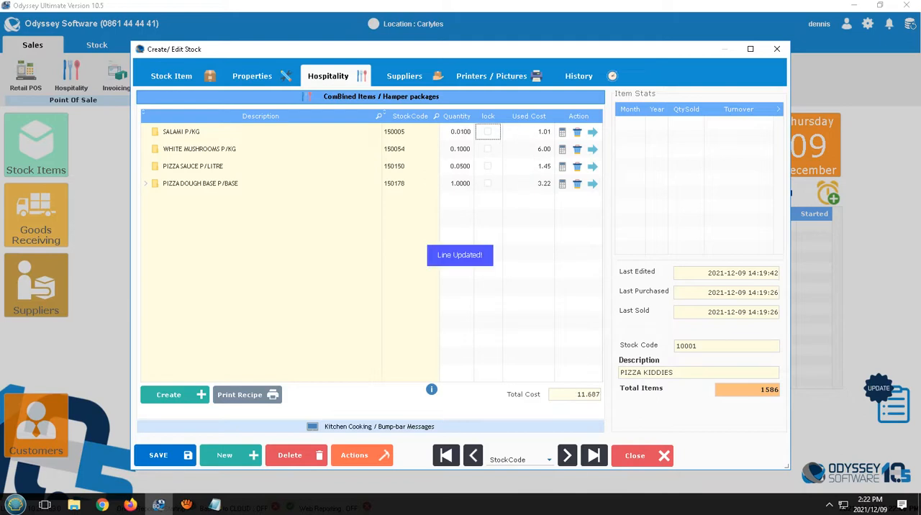
Step: Re-enter PIZZA KIDDIES' existing inclusive selling price to recalculate its markup, and compare it with the recipe's total cost
key("Tab")
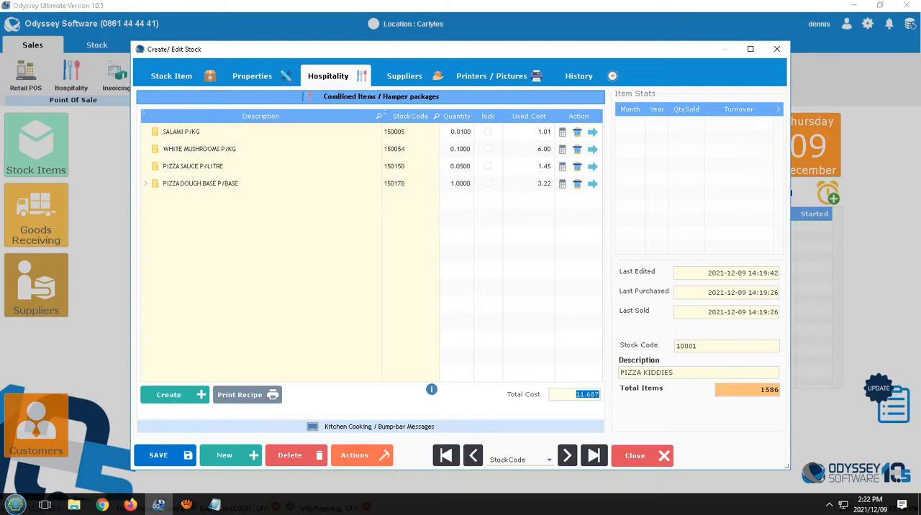
left_click(172, 76)
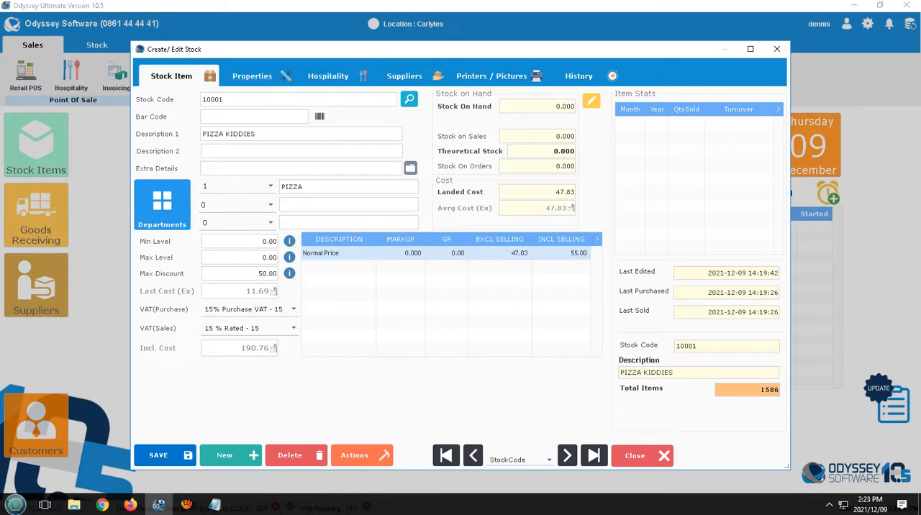
left_click(571, 254)
key("Return")
left_click(329, 76)
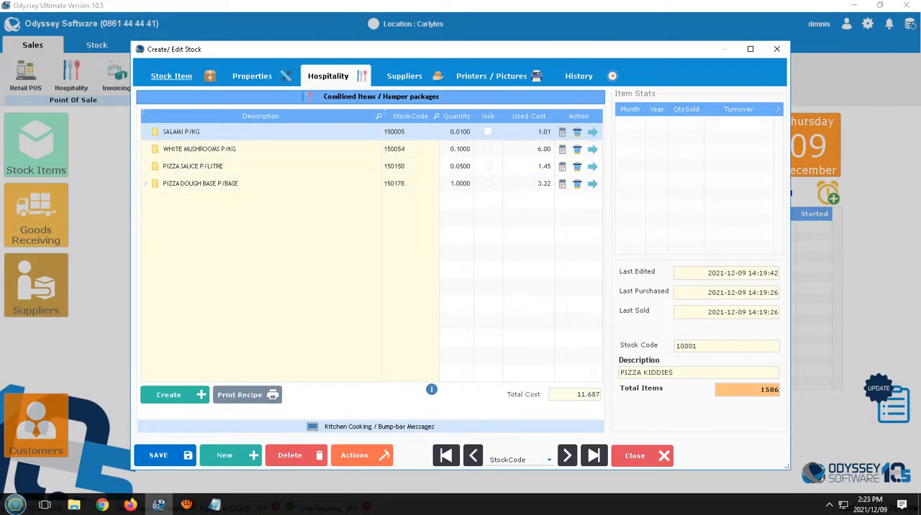
left_click(171, 75)
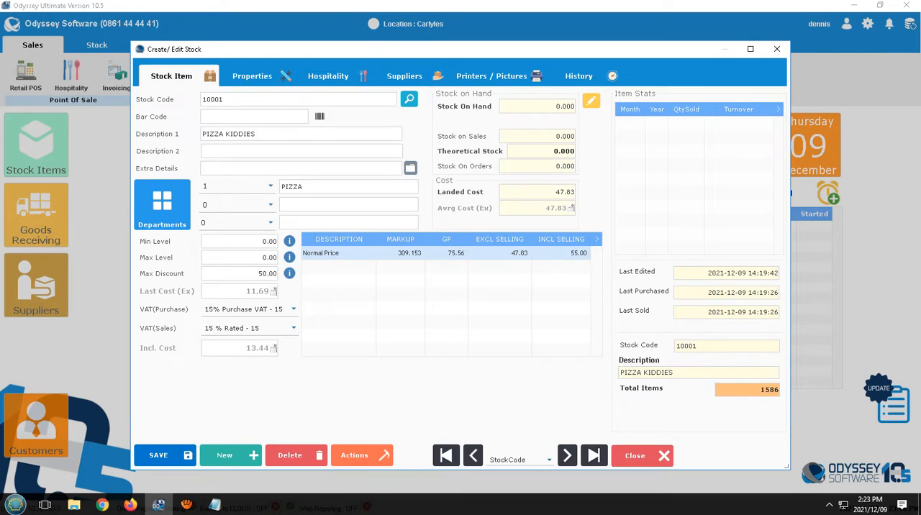
Step: Try a markup of 150 on PIZZA KIDDIES' normal price, set the inclusive selling price to 35, and save the record
left_click(405, 253)
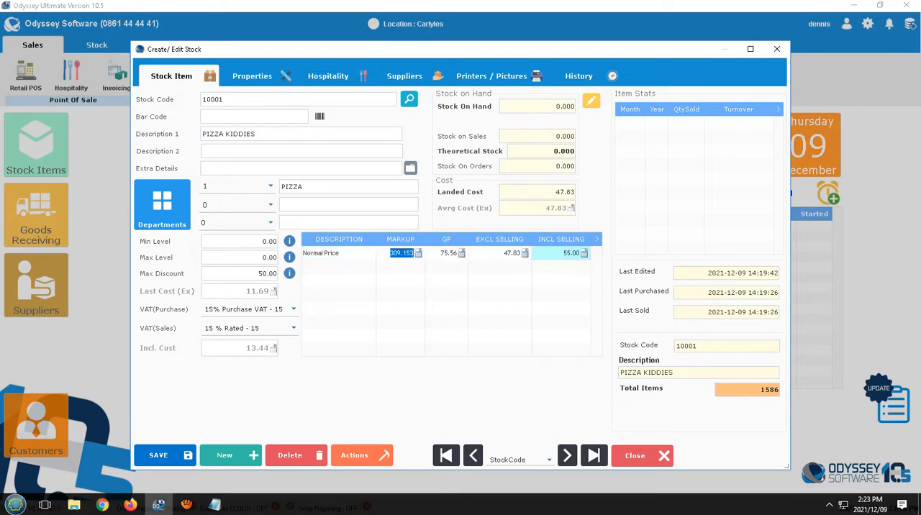
type("150")
key("Tab")
key("Tab")
type("35")
key("Return")
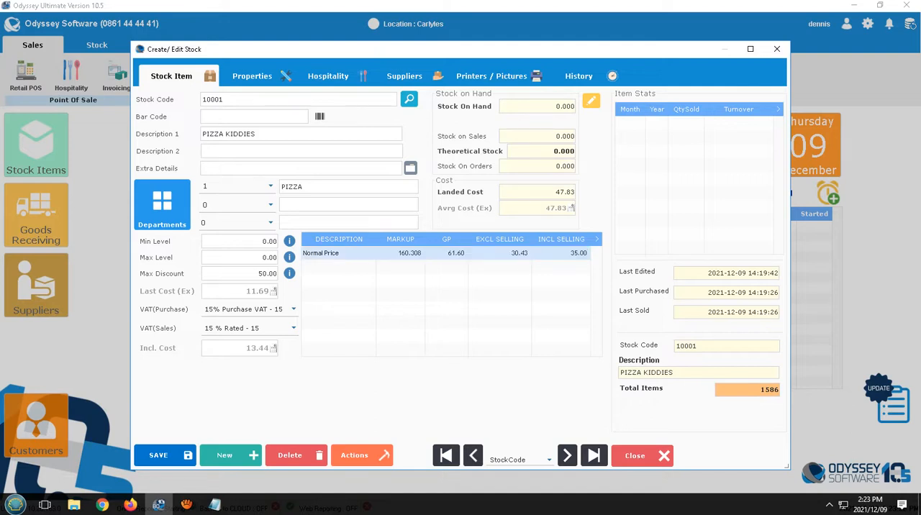
left_click(158, 455)
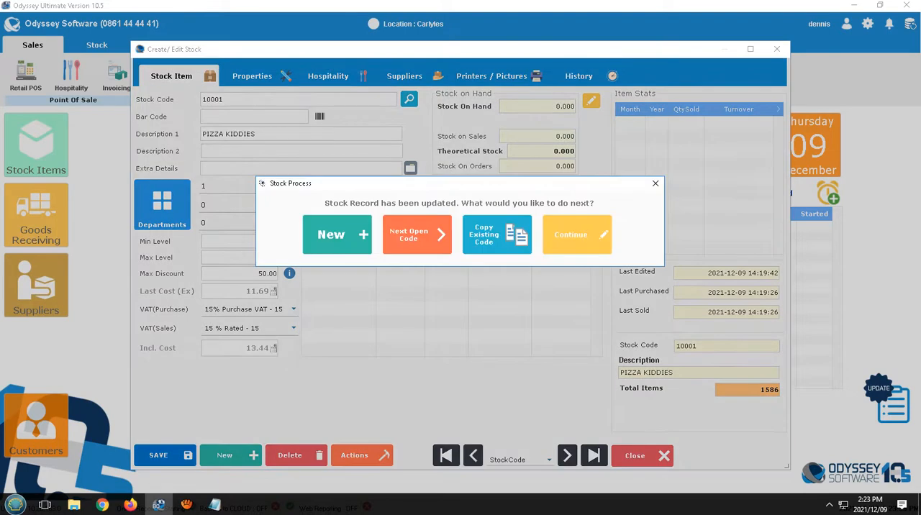
left_click(572, 235)
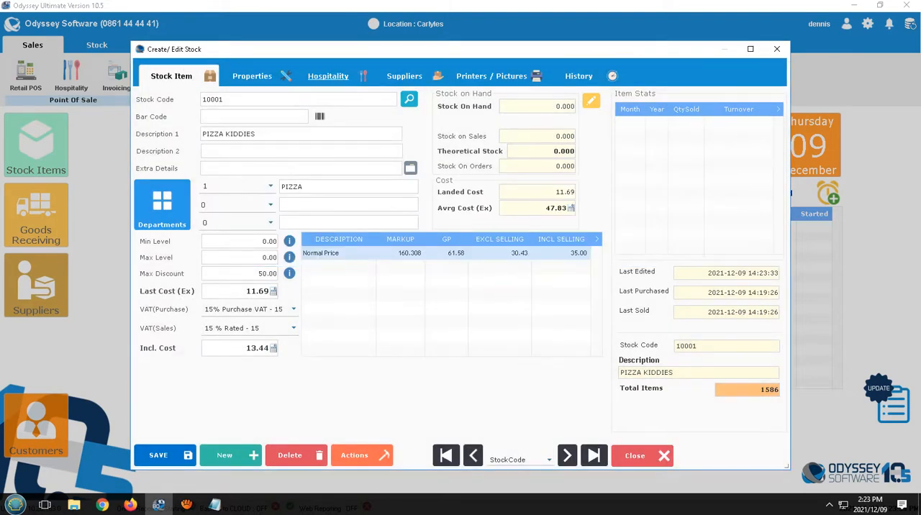
Step: Review PIZZA KIDDIES' combined items, save the stock record again and close it
left_click(328, 75)
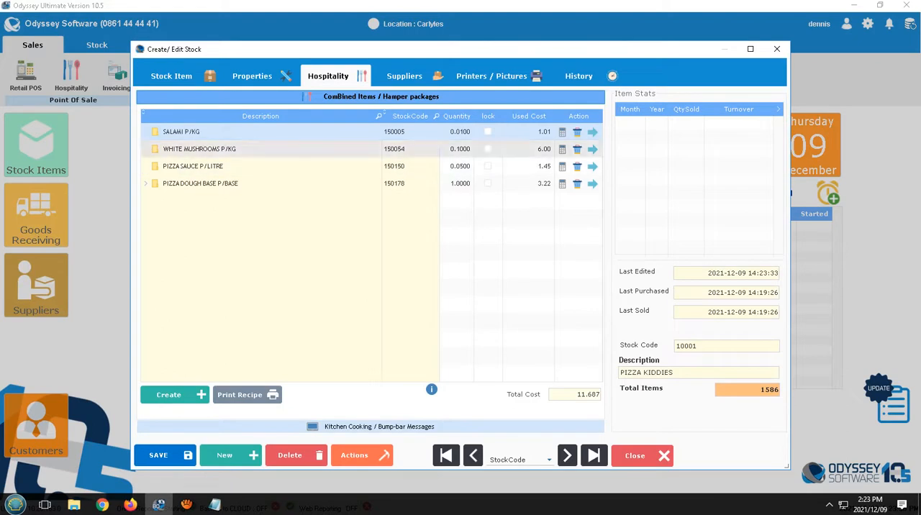
left_click(173, 76)
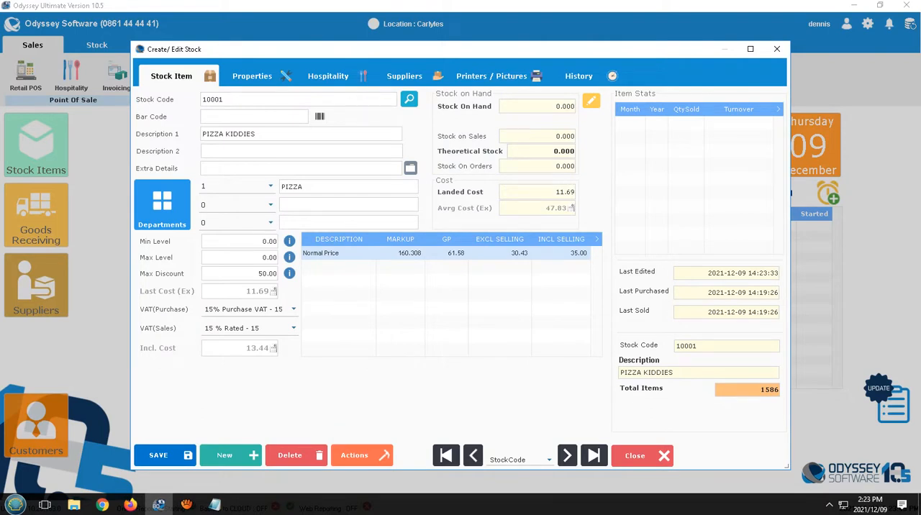
left_click(164, 455)
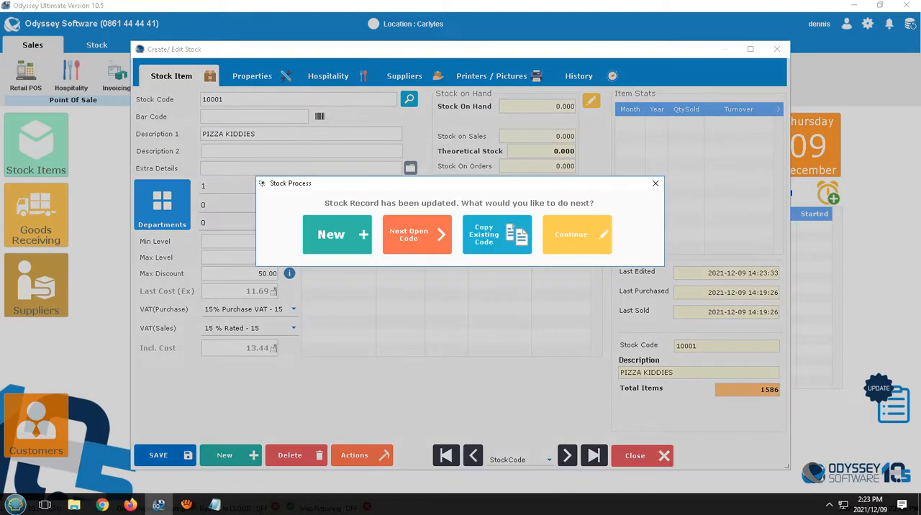
left_click(577, 234)
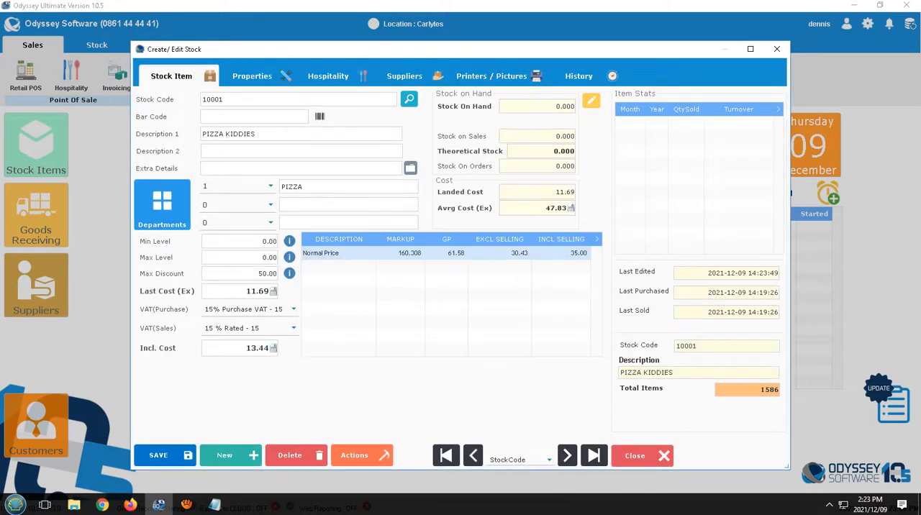
left_click(637, 456)
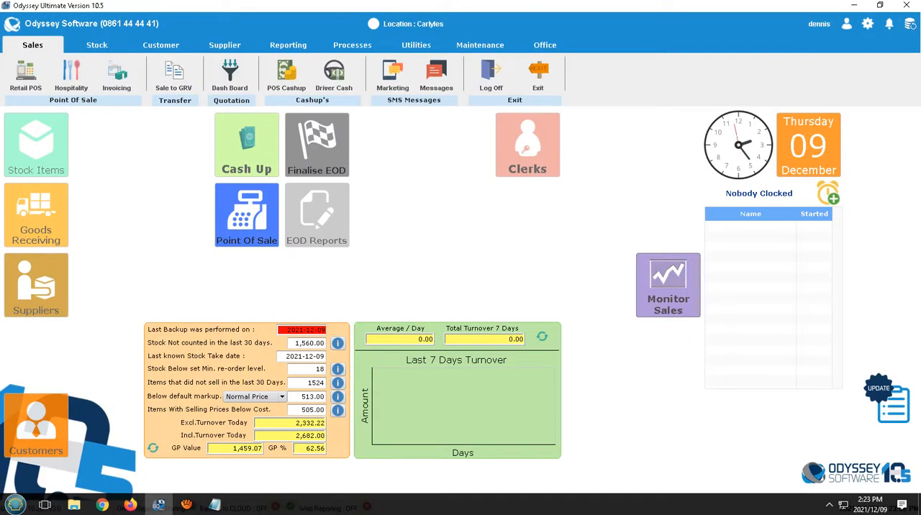
Step: Search the stock items' first description for COKE and open COKE 200ML for editing
left_click(36, 145)
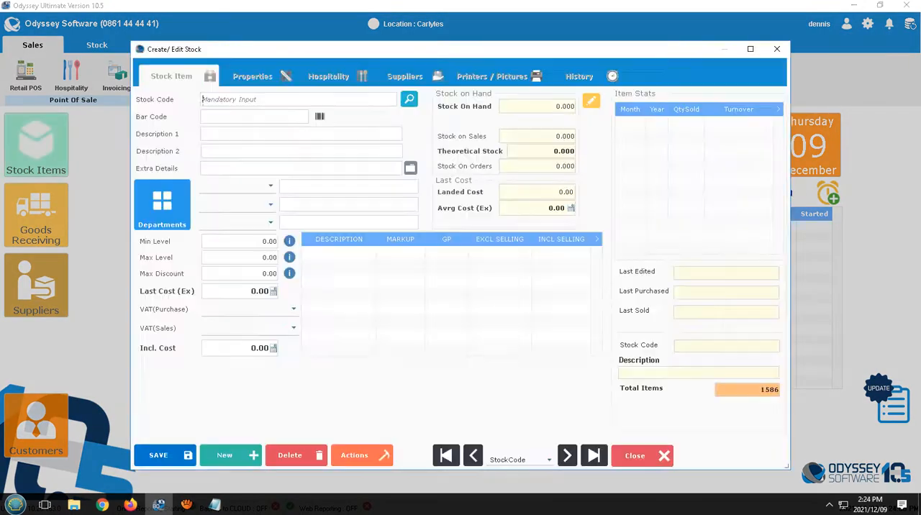
left_click(409, 100)
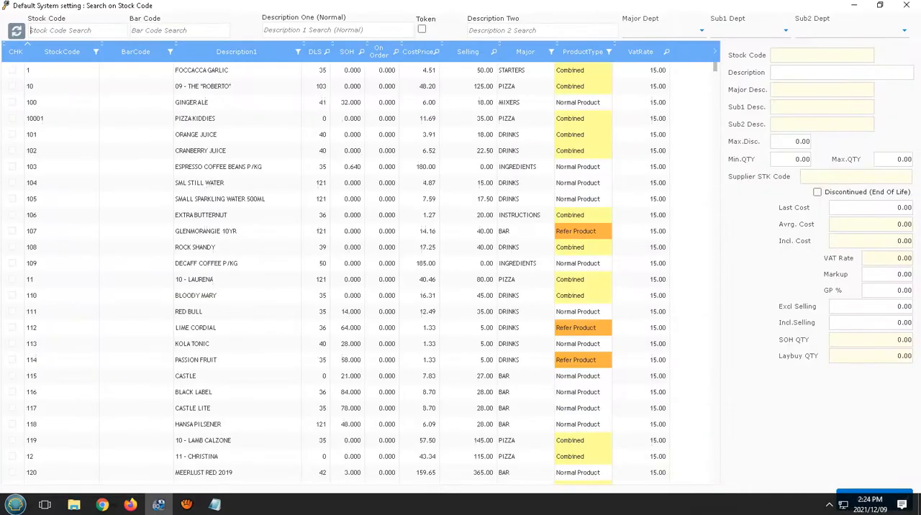
left_click(317, 29)
type("COKE")
key("Return")
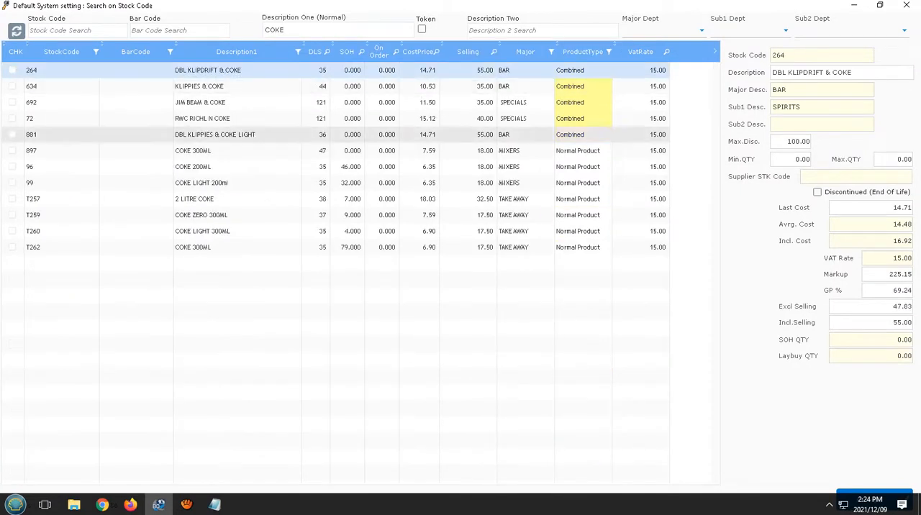
double_click(194, 166)
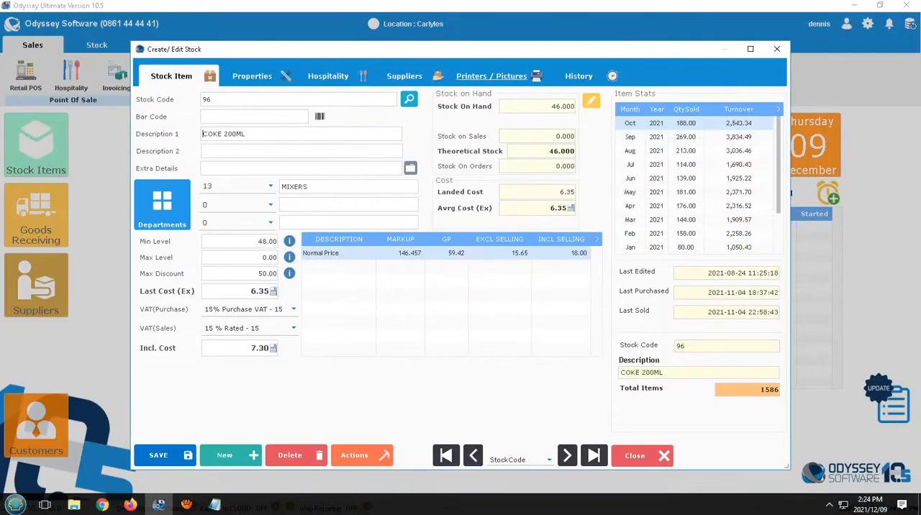
Step: Browse the PNG image files for COKE 200ML's stock button icon and leave the selection without loading one
left_click(491, 76)
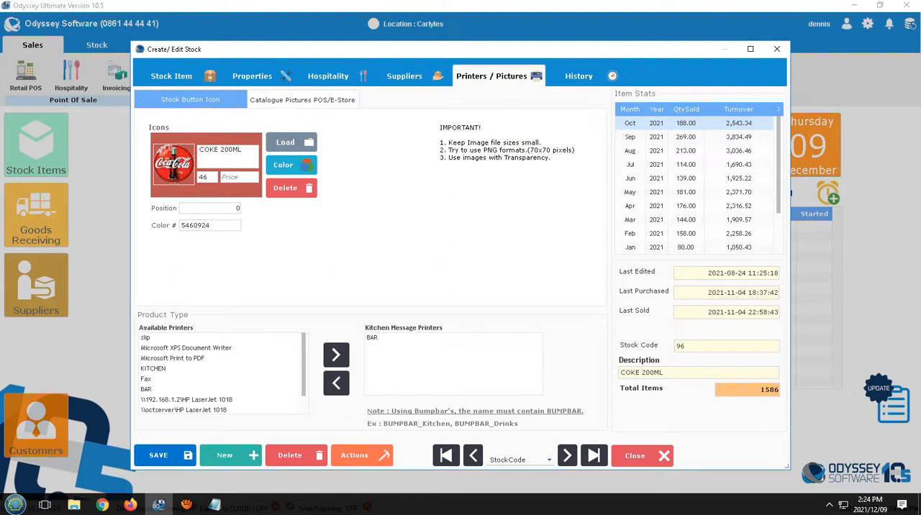
left_click(285, 142)
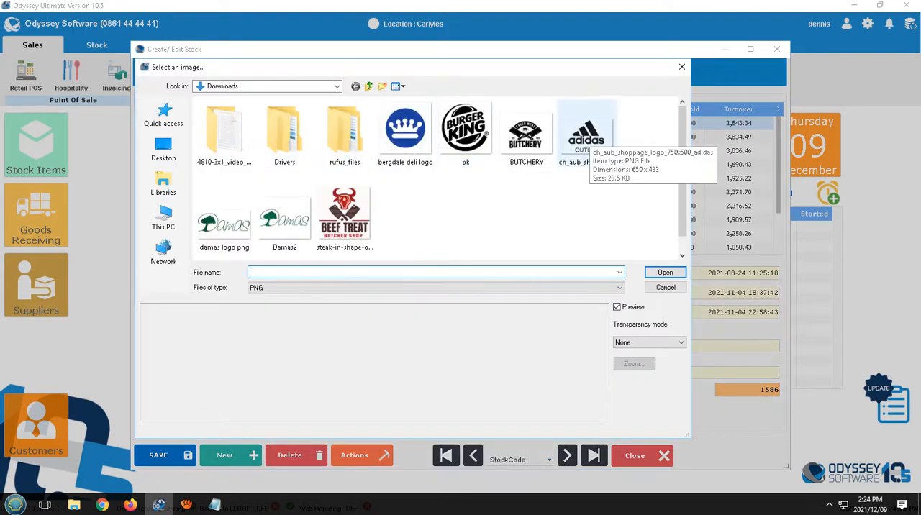
left_click(666, 287)
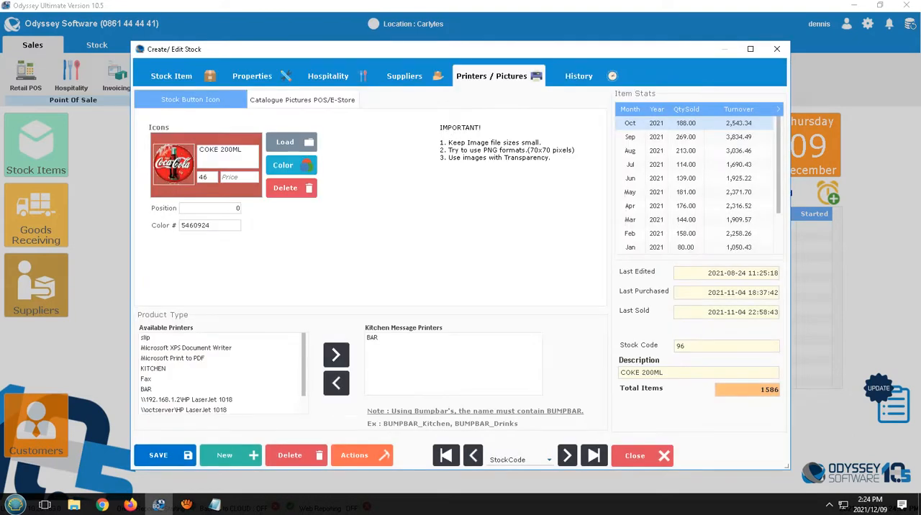
Step: Set COKE 200ML's stock button colour to dark purple #660066, save the record and close it
left_click(283, 165)
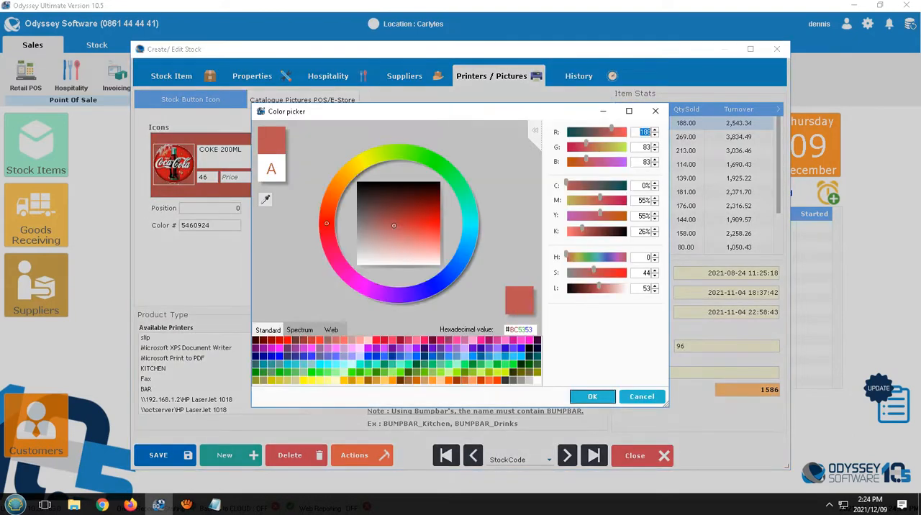
left_click(357, 237)
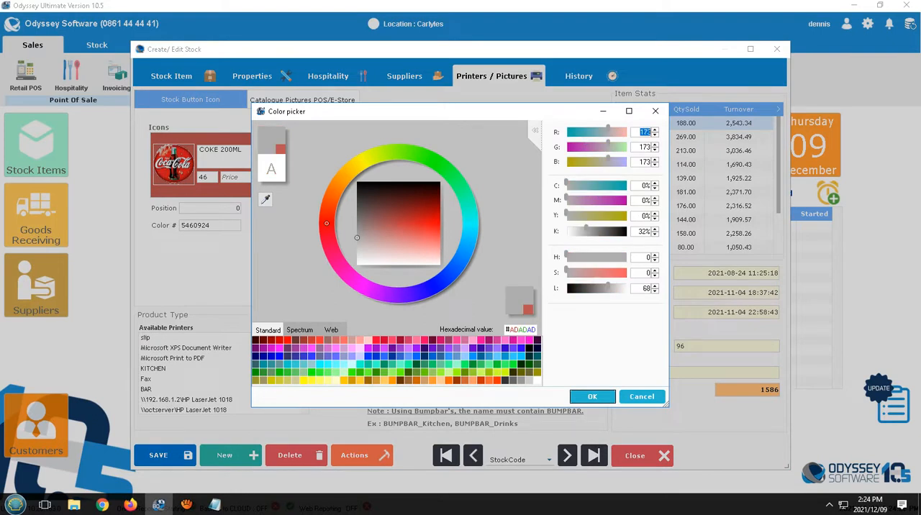
left_click(256, 348)
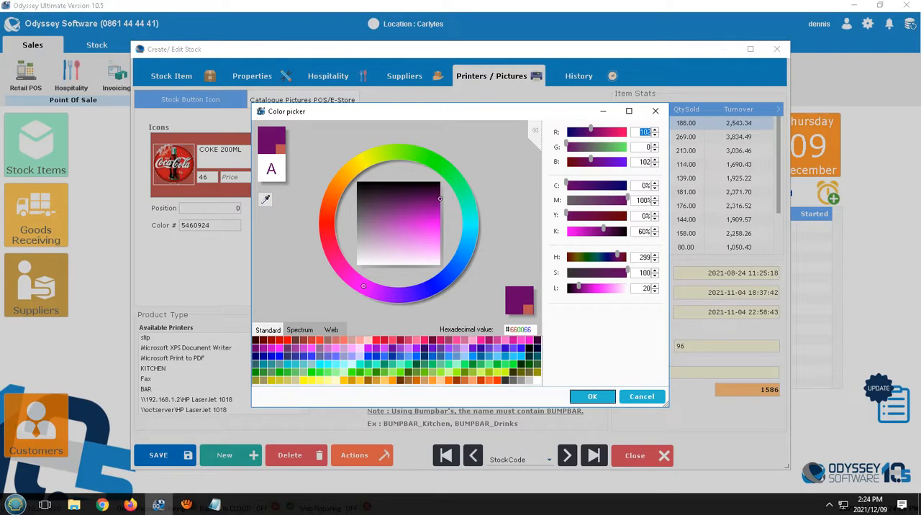
left_click(593, 396)
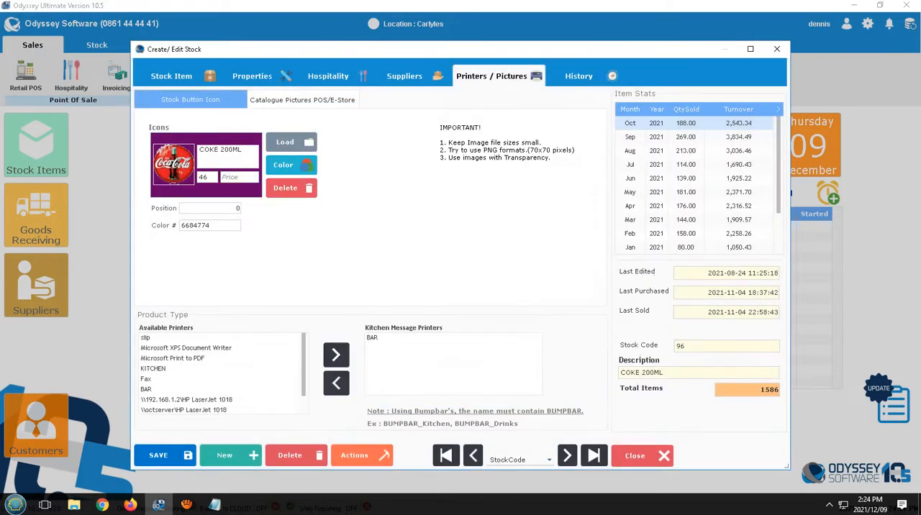
left_click(163, 456)
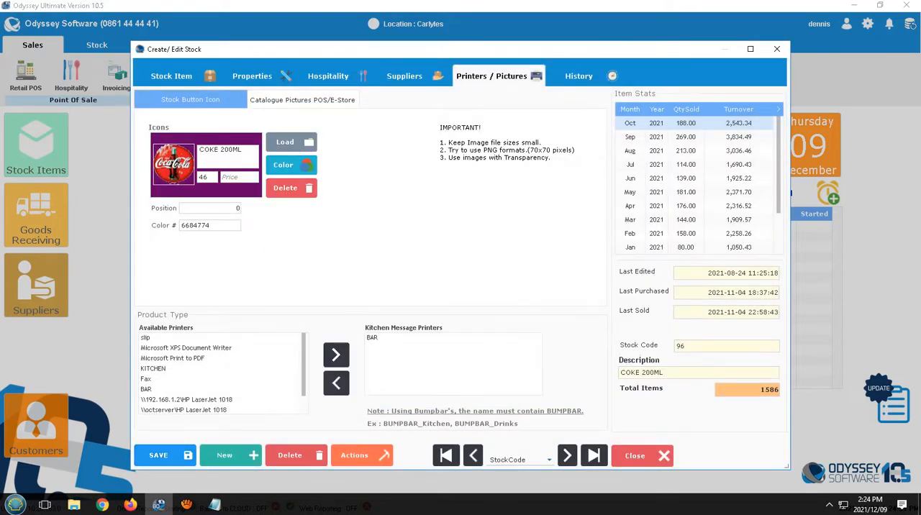
left_click(576, 234)
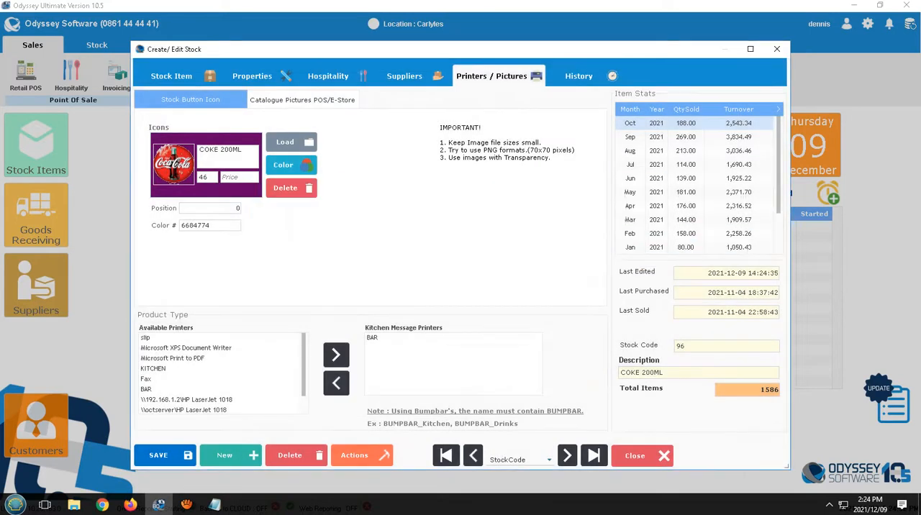
left_click(642, 456)
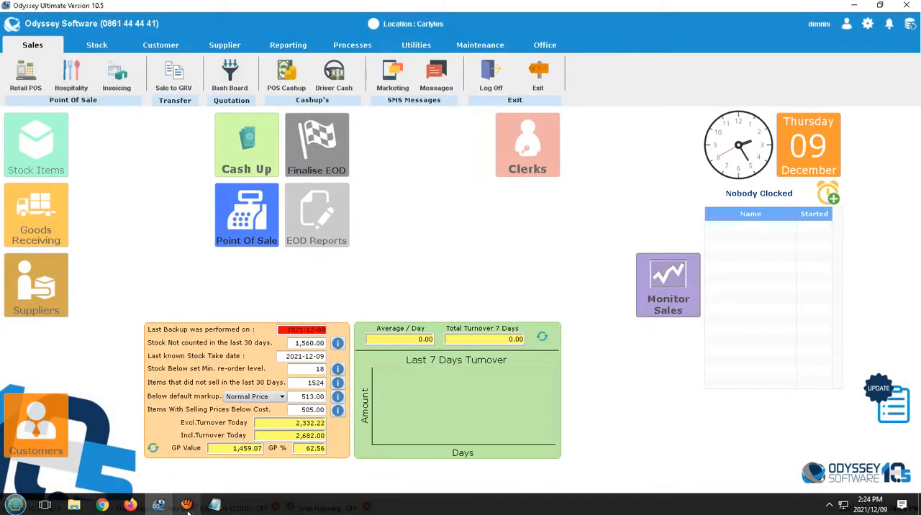
Step: Log in to the point of sale with the clerk password and show the MIXERS items on a new table
mouse_move(187, 505)
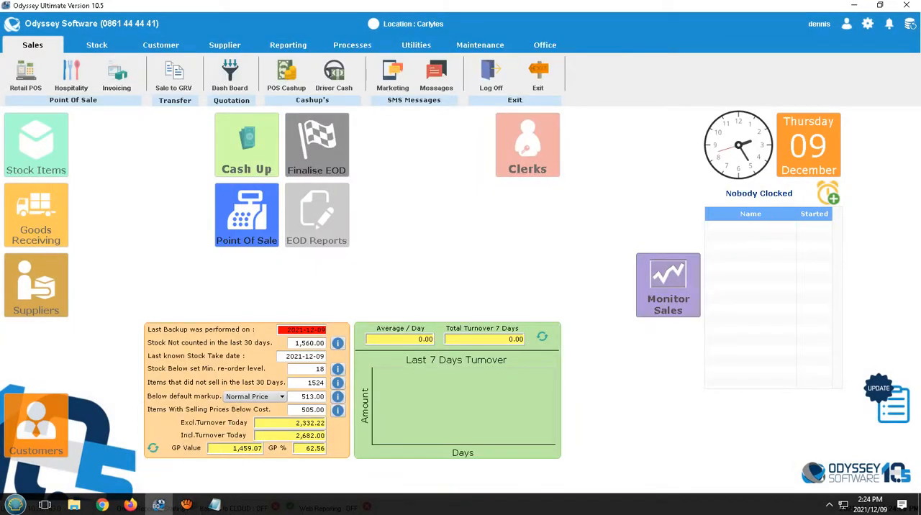
left_click(247, 215)
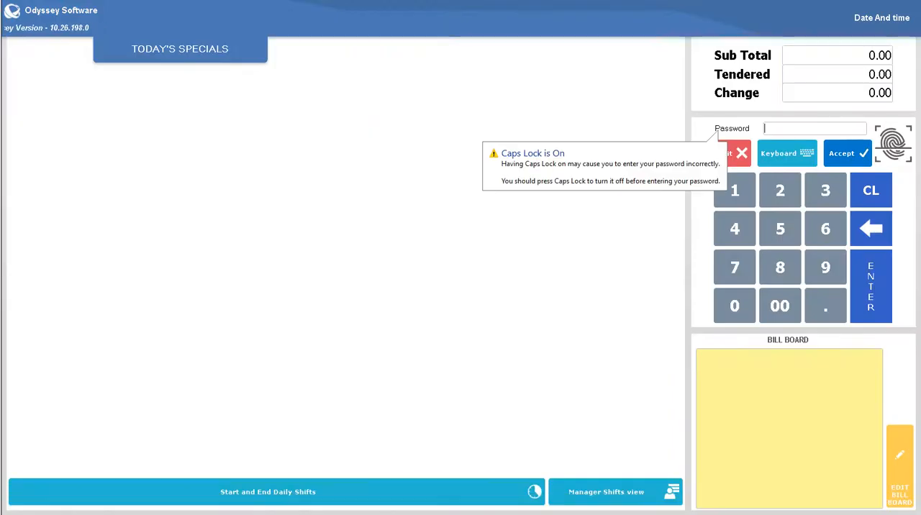
type("••••")
key("Return")
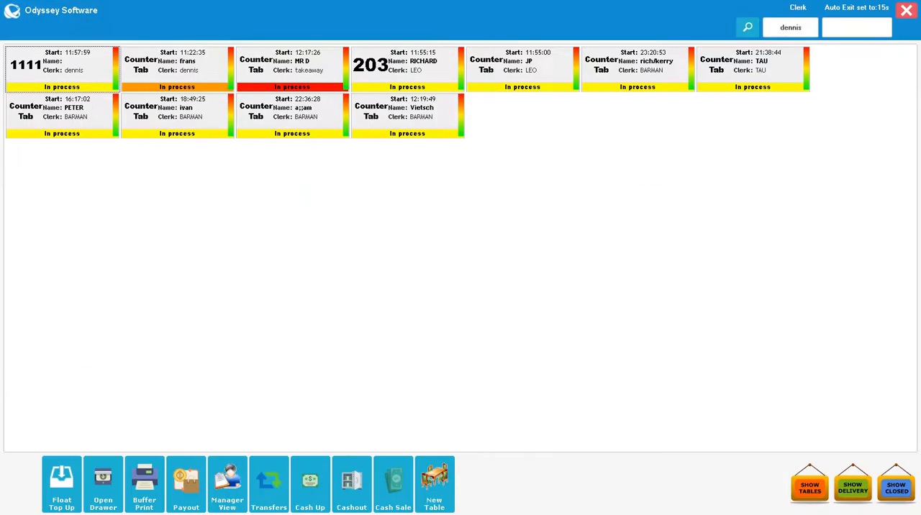
left_click(434, 484)
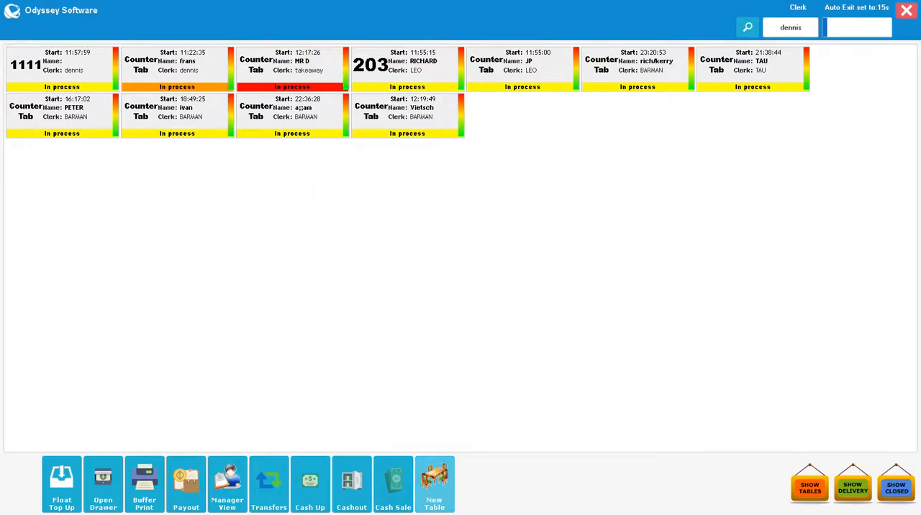
left_click(293, 141)
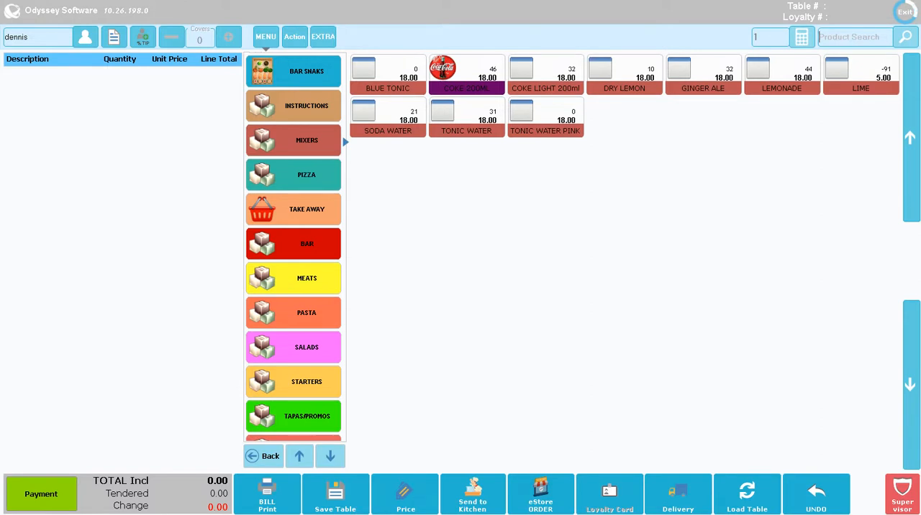
key("super")
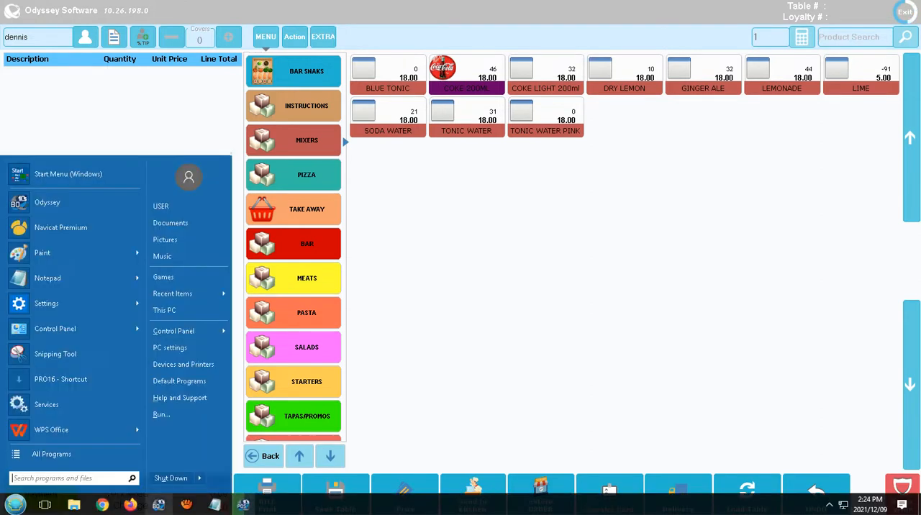
left_click(185, 505)
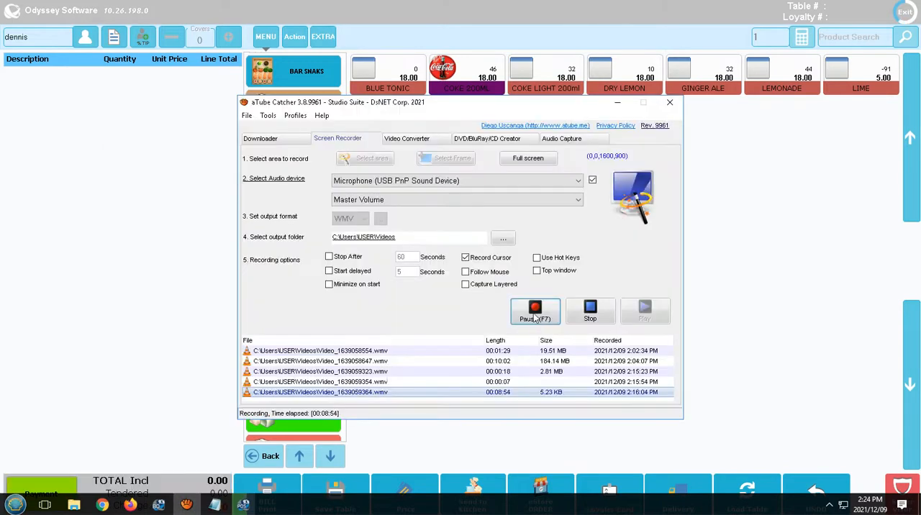